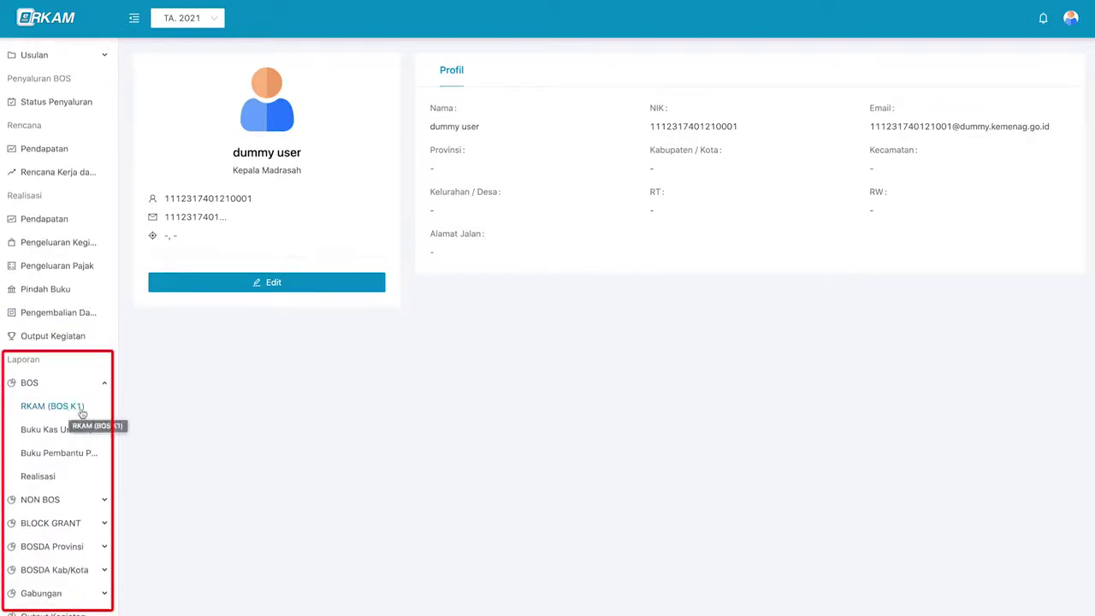
- Open the RKAM (BOS K1) report and inspect the activity and sub-activity breakdown under APBN - BOS Semester 1
{"action": "left_click", "coordinate": [85, 413]}
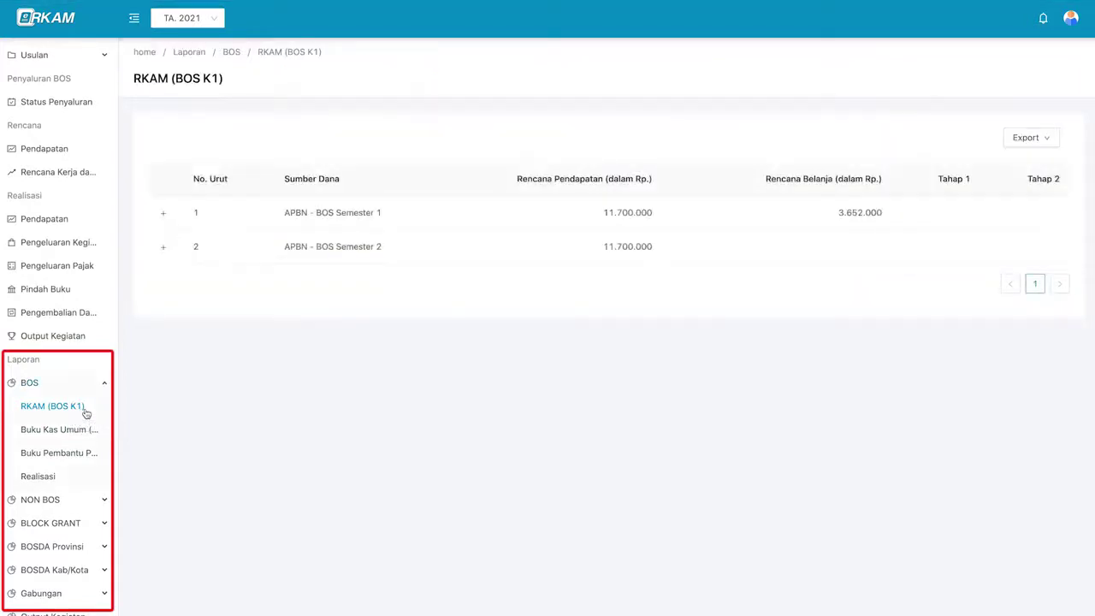
{"action": "left_click", "coordinate": [189, 223]}
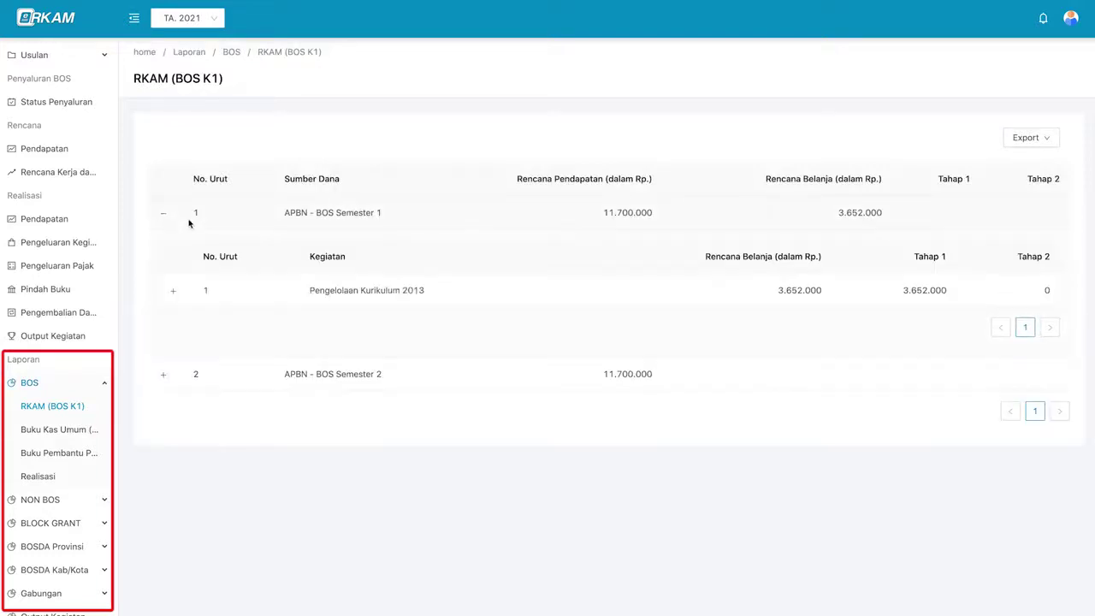
{"action": "left_click", "coordinate": [189, 223]}
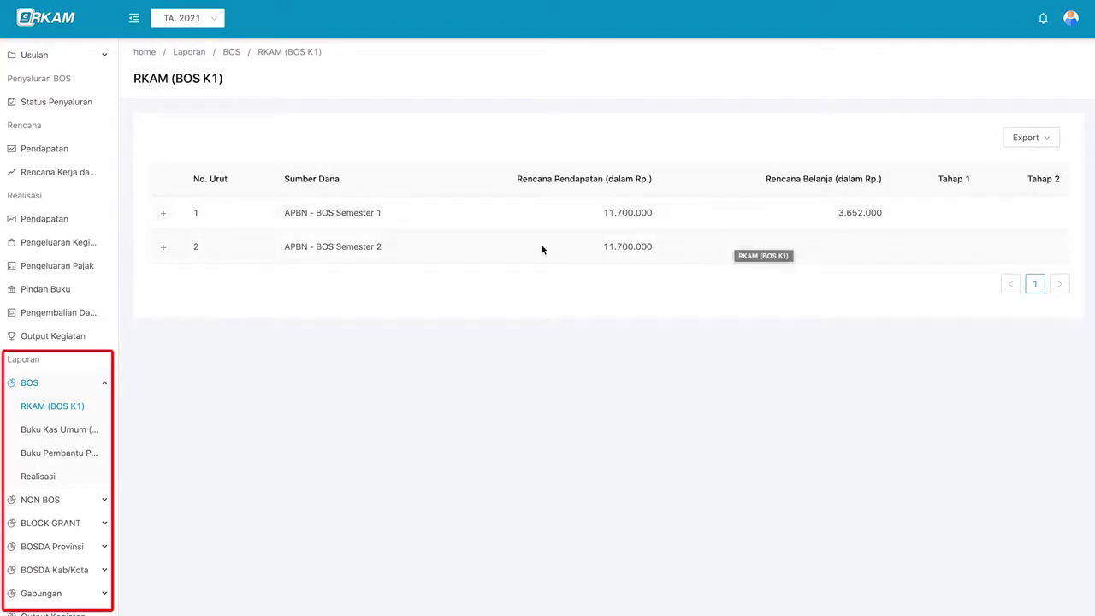
{"action": "left_click", "coordinate": [676, 256]}
{"action": "left_click", "coordinate": [682, 254]}
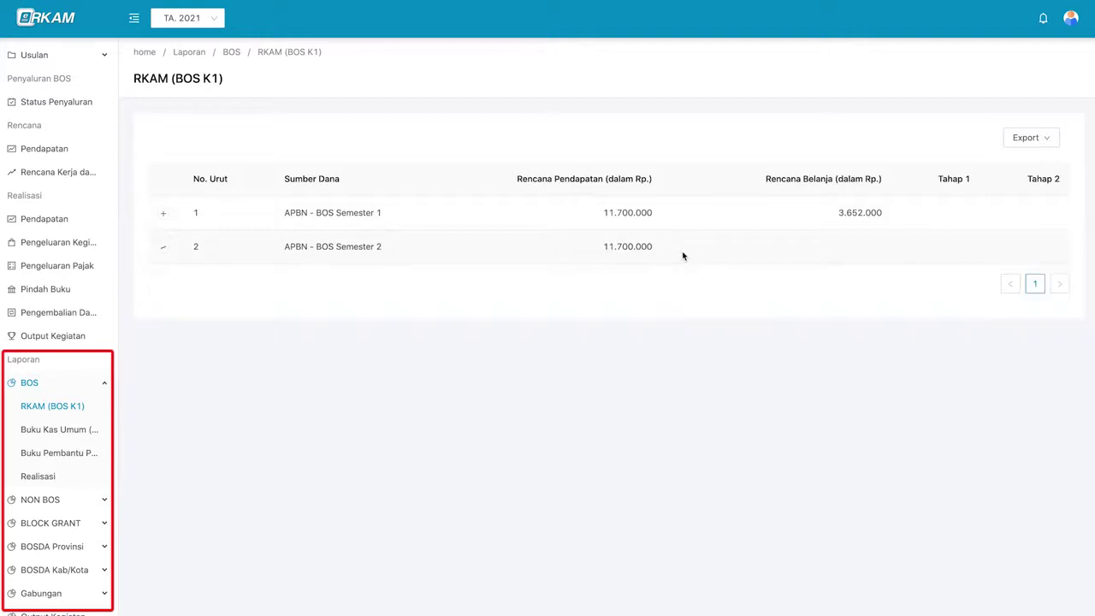
{"action": "left_click", "coordinate": [690, 225]}
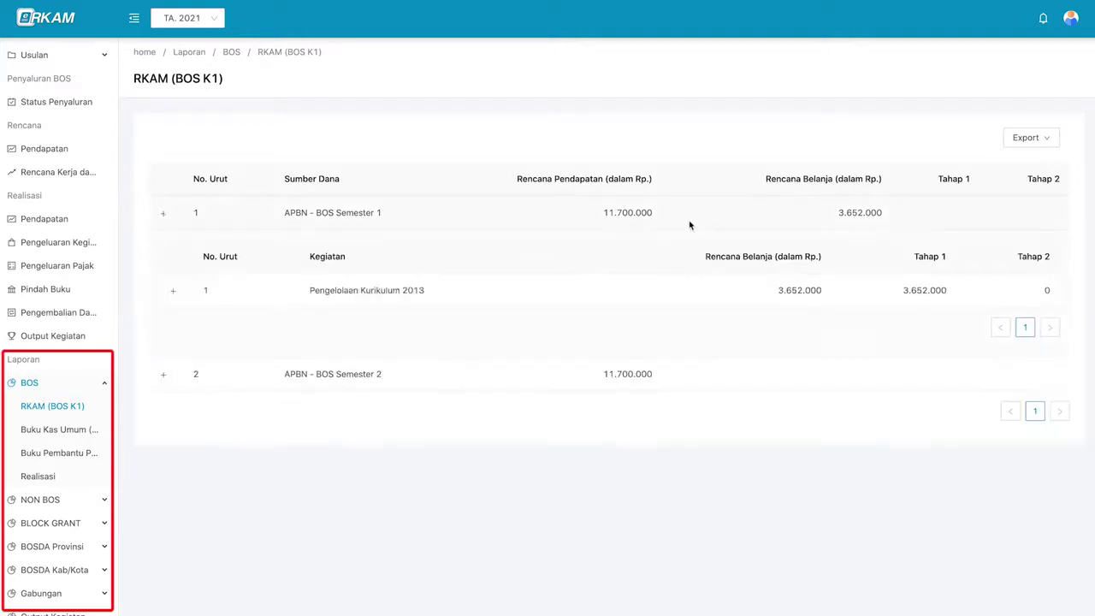
{"action": "left_click", "coordinate": [695, 289]}
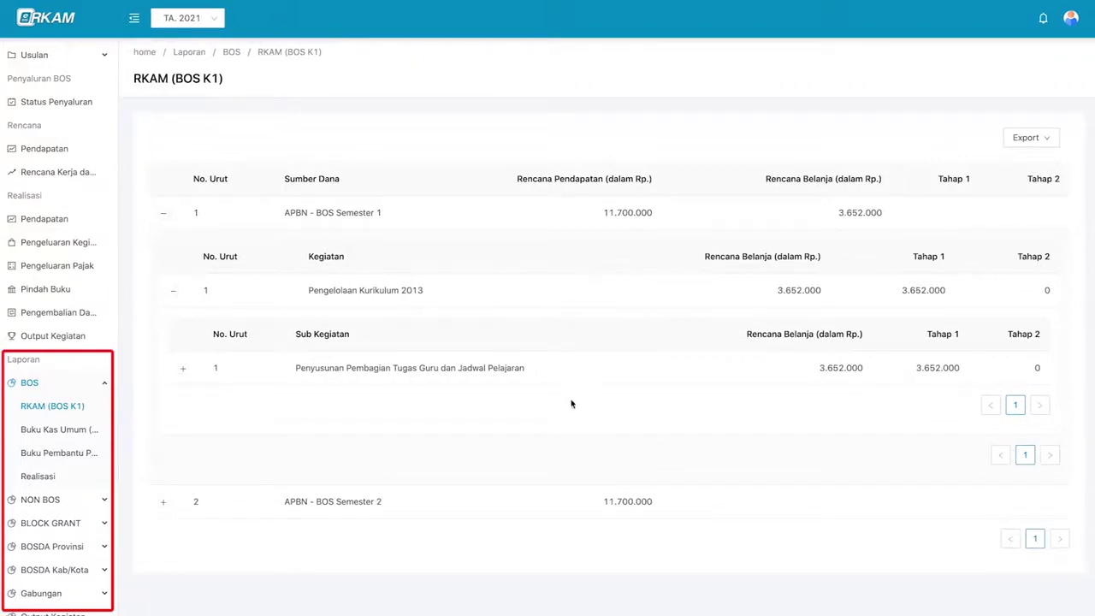
{"action": "left_click", "coordinate": [576, 290]}
{"action": "left_click", "coordinate": [570, 294]}
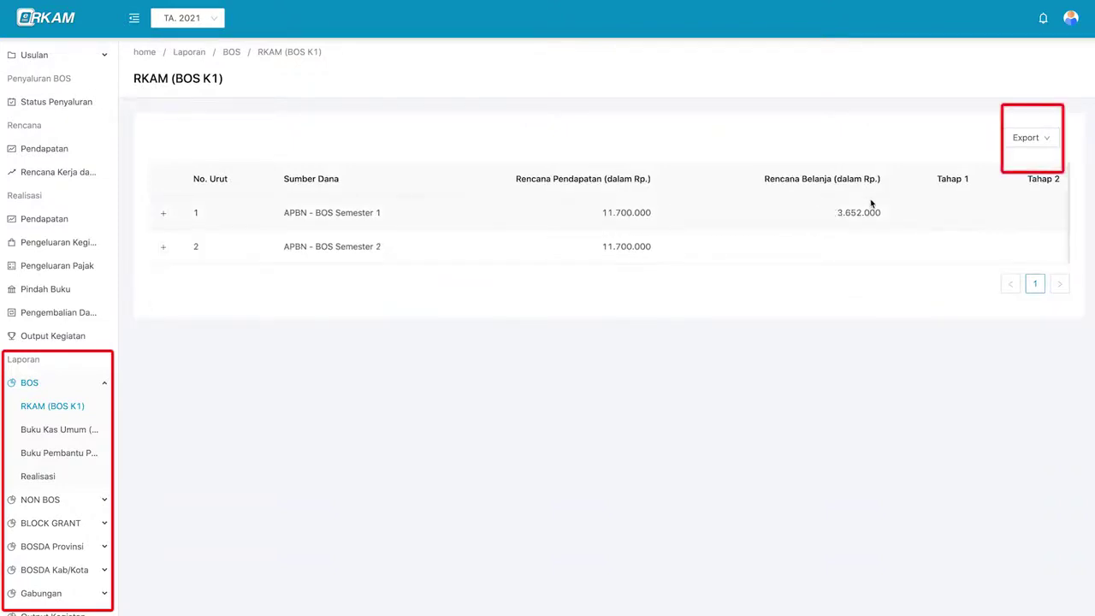
- Export the RKAM (BOS K1) report as a PDF and look through the generated document
{"action": "left_click", "coordinate": [1044, 166]}
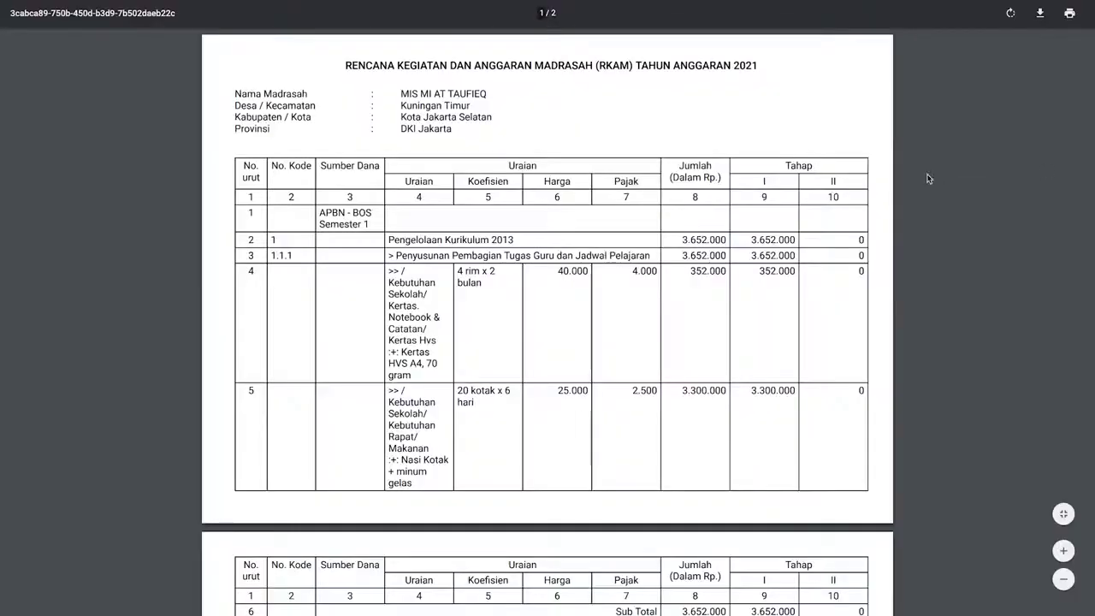
{"action": "scroll", "coordinate": [700, 208], "scroll_direction": "down", "scroll_amount": 1}
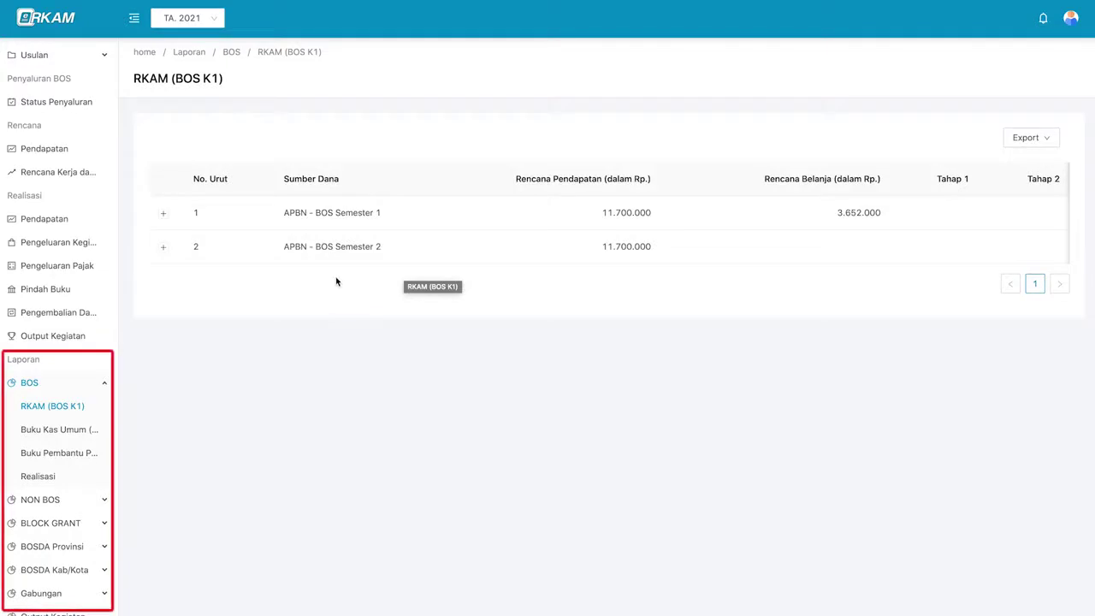
- Review the BOS reports Buku Kas Umum (BOS K2) and Buku Pembantu Pajak (BOS K3), including their Saldo columns
{"action": "left_click", "coordinate": [97, 431]}
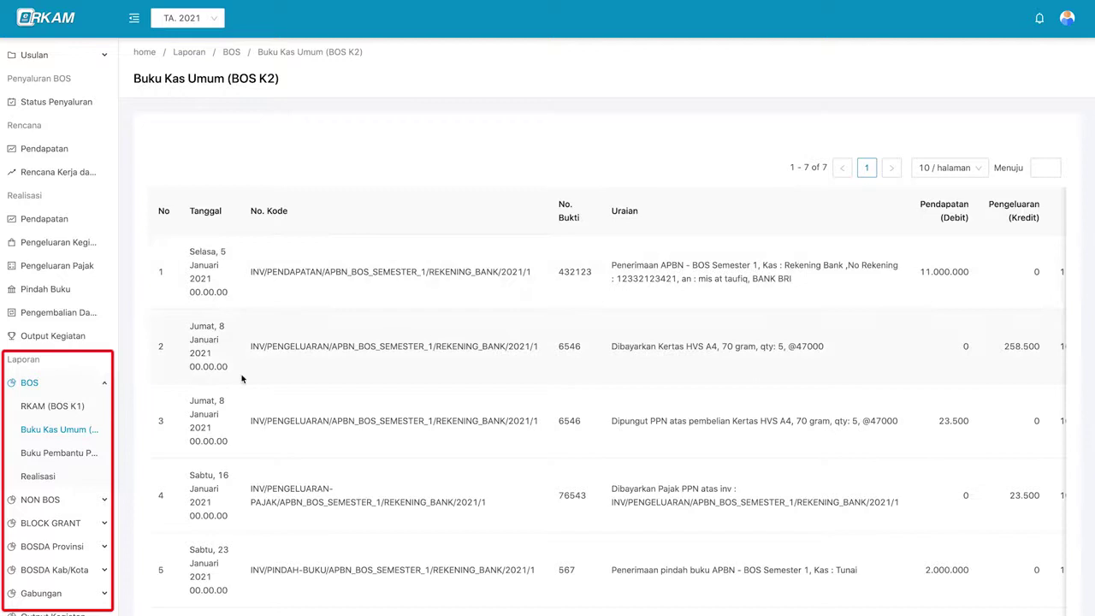
{"action": "scroll", "coordinate": [442, 410], "scroll_direction": "down", "scroll_amount": 3}
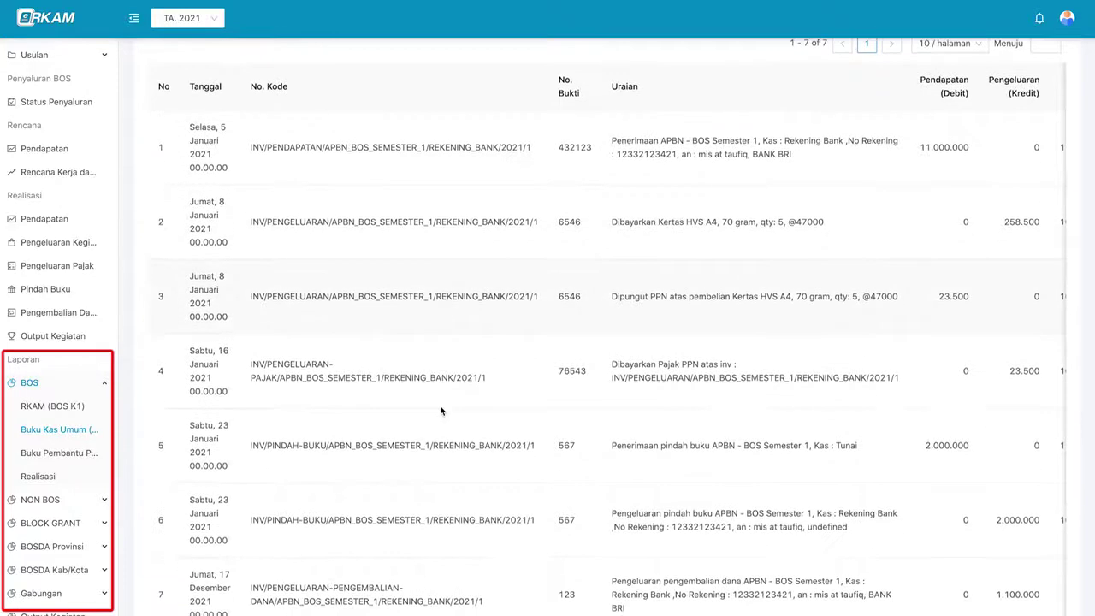
{"action": "scroll", "coordinate": [442, 411], "scroll_direction": "up", "scroll_amount": 2}
{"action": "scroll", "coordinate": [442, 411], "scroll_direction": "up", "scroll_amount": 1}
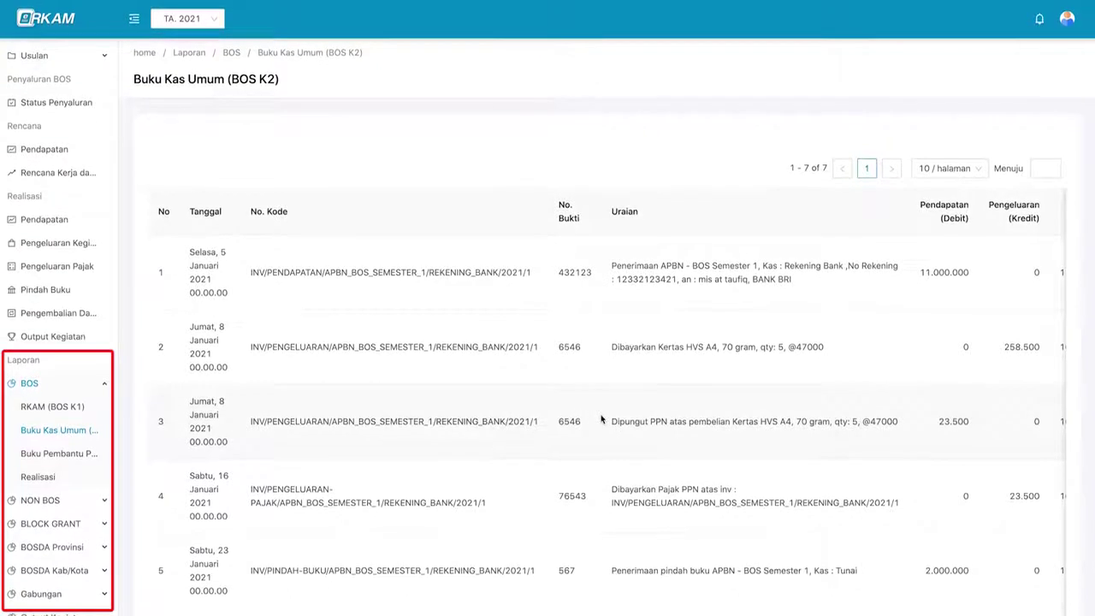
{"action": "scroll", "coordinate": [634, 419], "scroll_direction": "right", "scroll_amount": 2}
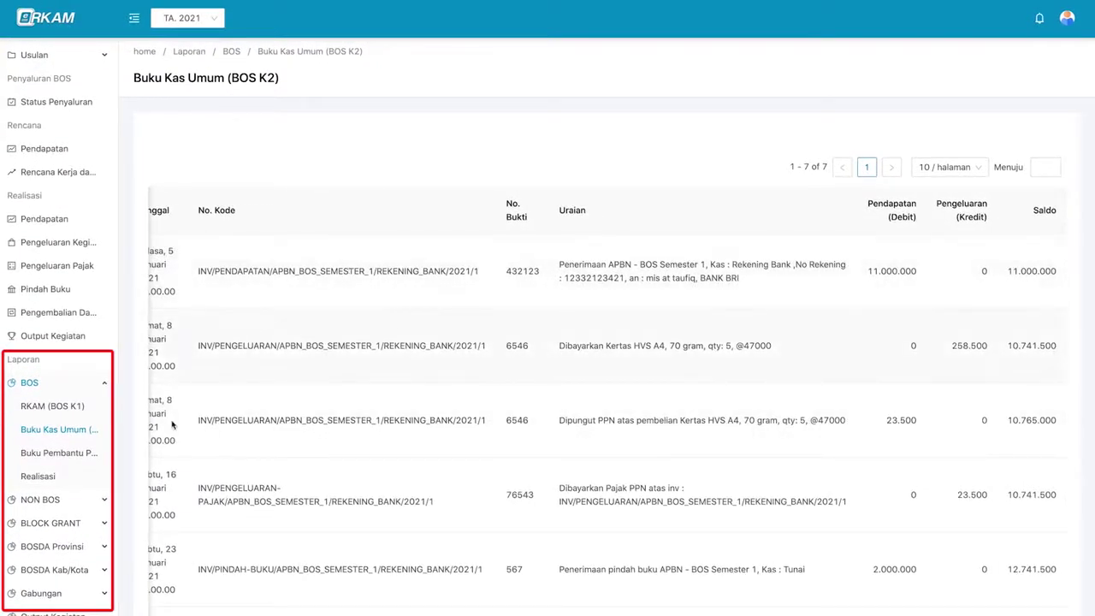
{"action": "left_click", "coordinate": [86, 453]}
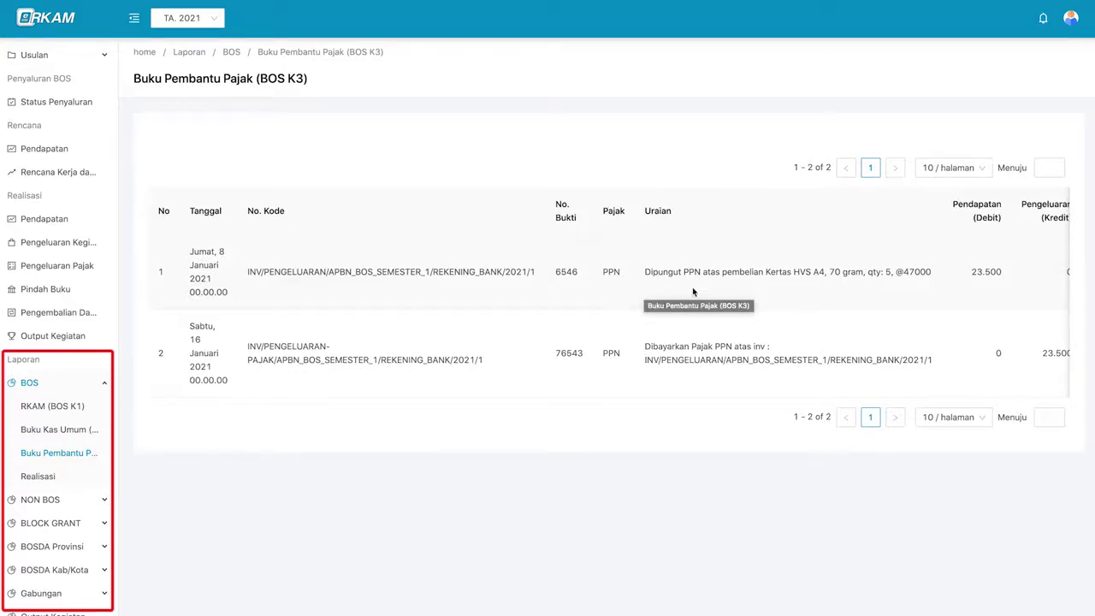
{"action": "scroll", "coordinate": [693, 287], "scroll_direction": "right", "scroll_amount": 2}
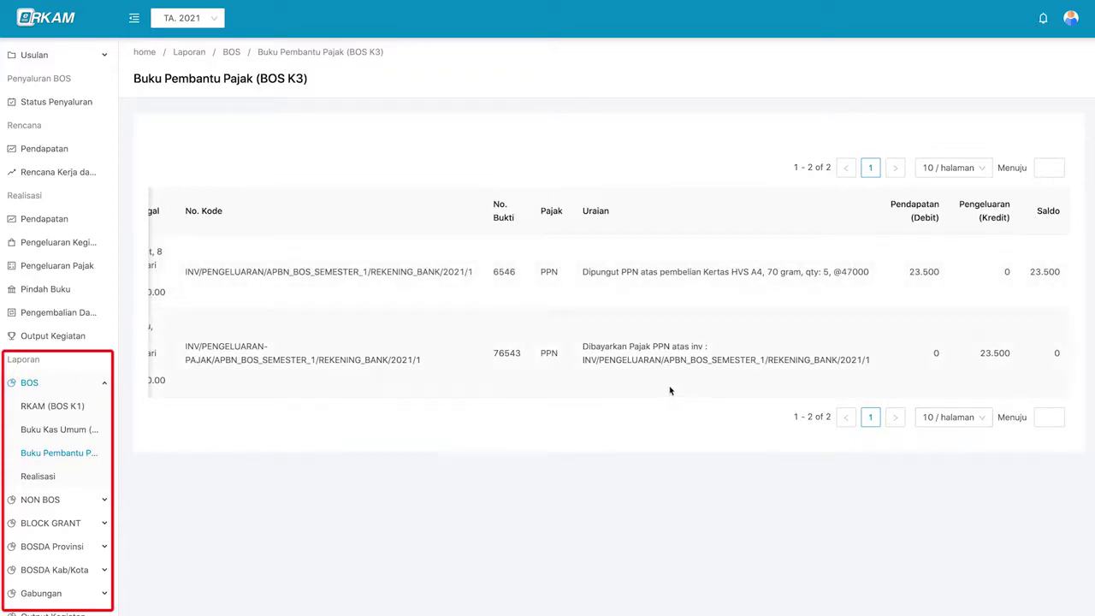
- Open the BOS Realisasi report and examine its standards rows and activity columns across the whole table
{"action": "left_click", "coordinate": [75, 482]}
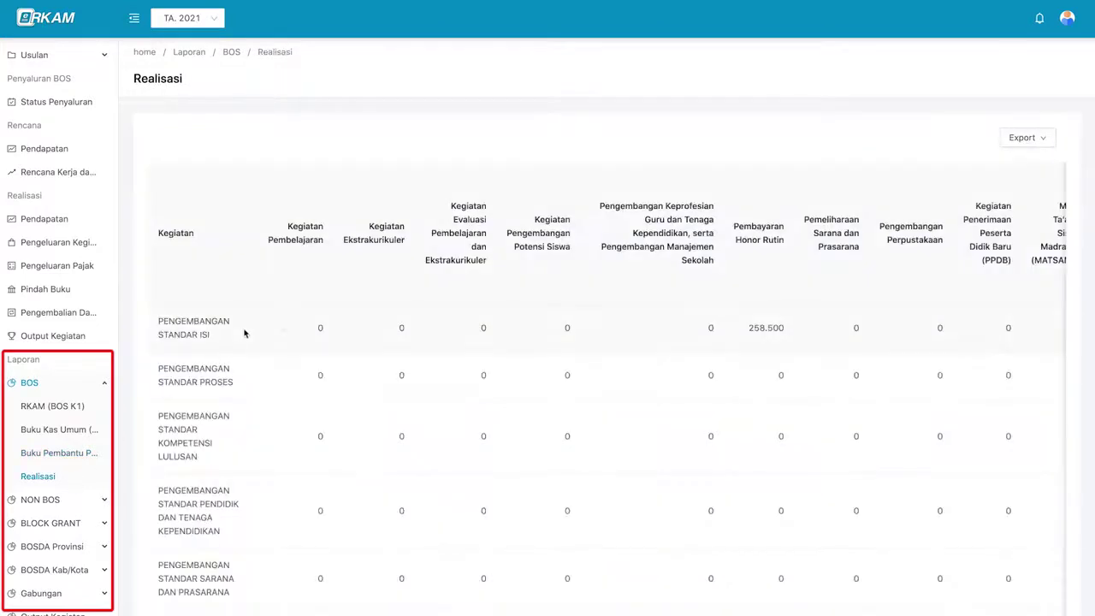
{"action": "scroll", "coordinate": [274, 316], "scroll_direction": "down", "scroll_amount": 1}
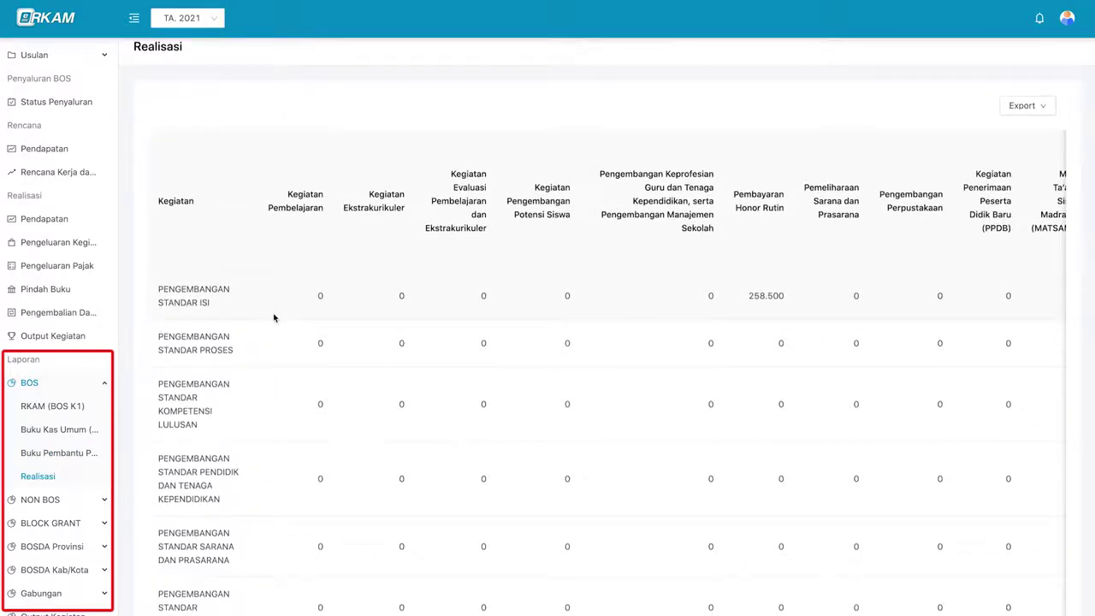
{"action": "scroll", "coordinate": [274, 317], "scroll_direction": "down", "scroll_amount": 2}
{"action": "scroll", "coordinate": [274, 317], "scroll_direction": "down", "scroll_amount": 1}
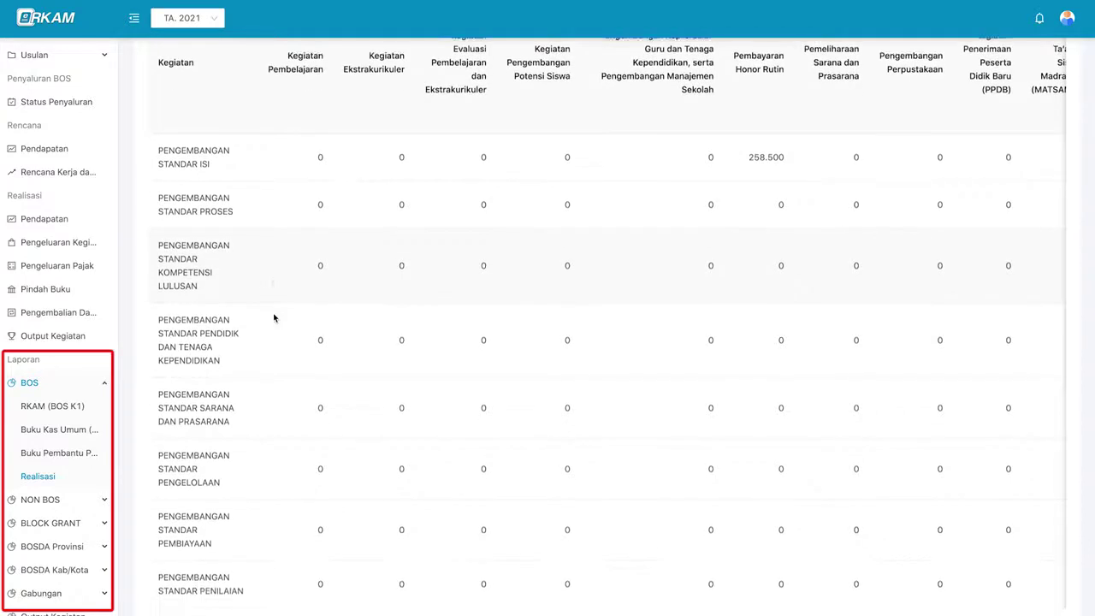
{"action": "scroll", "coordinate": [274, 315], "scroll_direction": "up", "scroll_amount": 3}
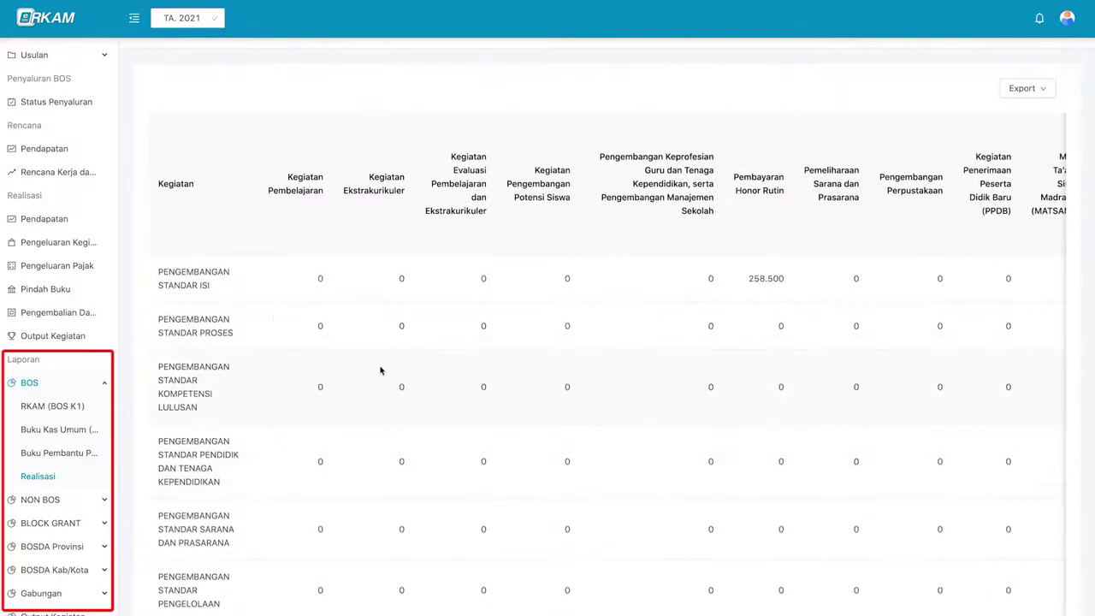
{"action": "scroll", "coordinate": [488, 366], "scroll_direction": "right", "scroll_amount": 5}
{"action": "scroll", "coordinate": [488, 366], "scroll_direction": "left", "scroll_amount": 5}
{"action": "scroll", "coordinate": [260, 394], "scroll_direction": "down", "scroll_amount": 2}
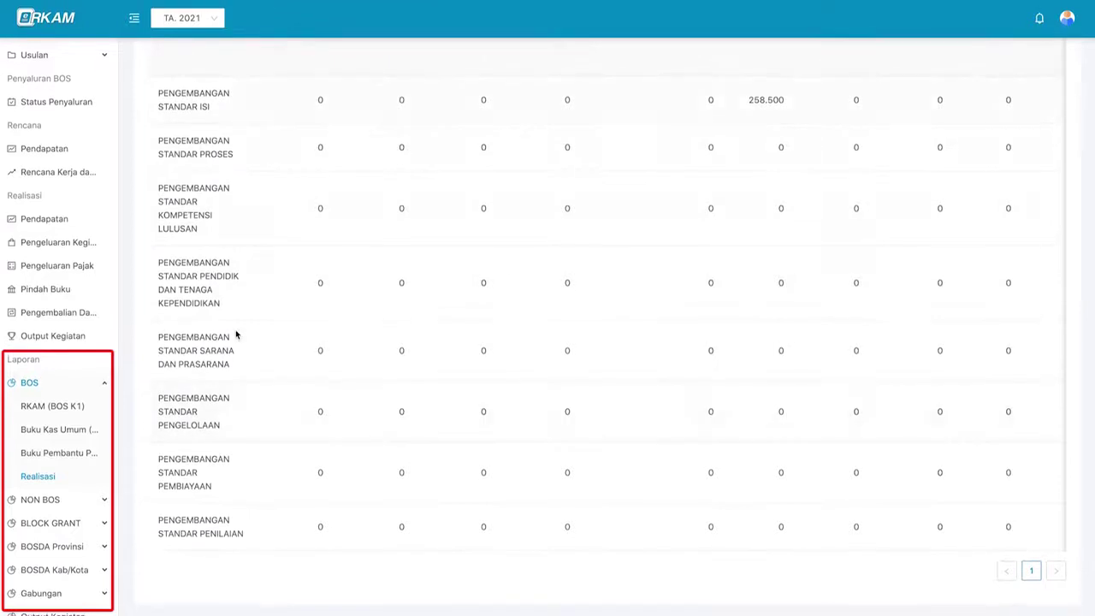
{"action": "scroll", "coordinate": [254, 554], "scroll_direction": "up", "scroll_amount": 1}
{"action": "scroll", "coordinate": [254, 554], "scroll_direction": "up", "scroll_amount": 2}
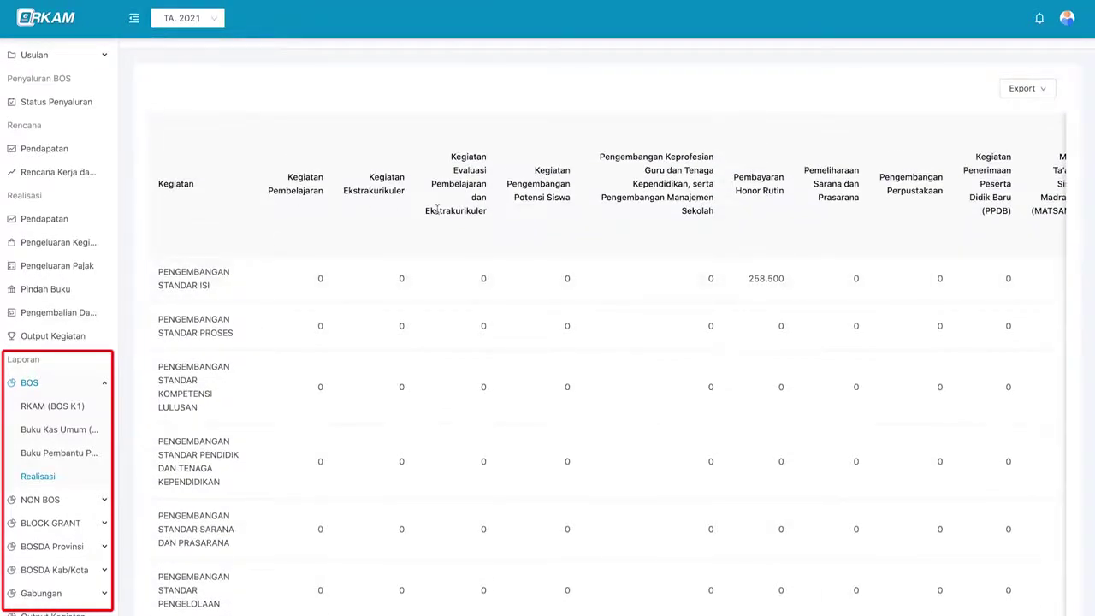
{"action": "scroll", "coordinate": [437, 210], "scroll_direction": "right", "scroll_amount": 1}
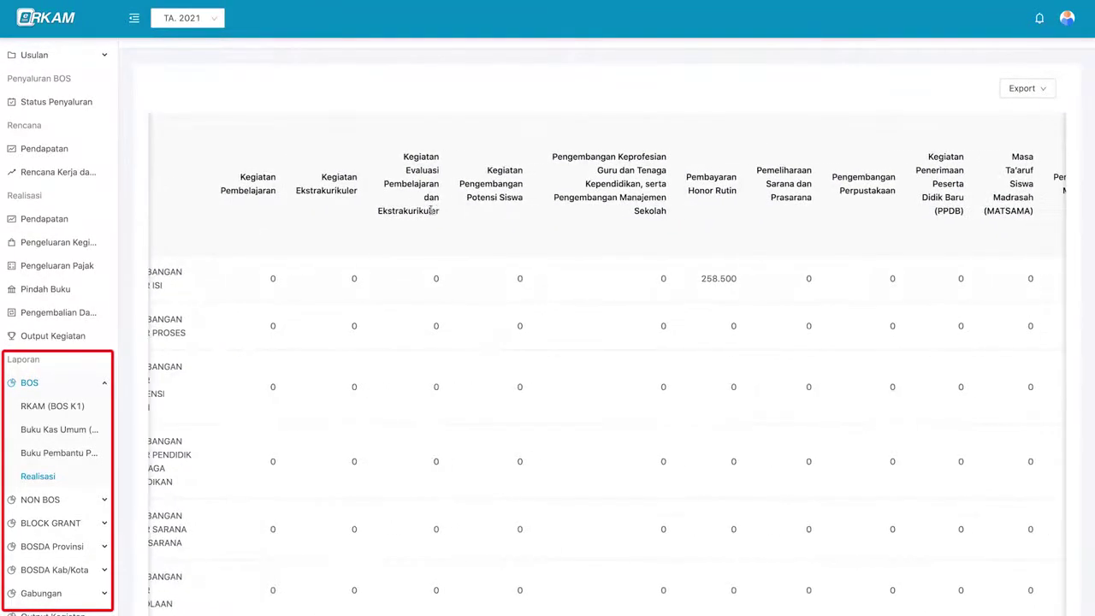
{"action": "scroll", "coordinate": [432, 209], "scroll_direction": "up", "scroll_amount": 1}
{"action": "scroll", "coordinate": [432, 209], "scroll_direction": "left", "scroll_amount": 1}
- Collapse the BOS reports, expand the NON BOS group, and view its RKAM and Buku Kas Umum reports
{"action": "left_click", "coordinate": [83, 387]}
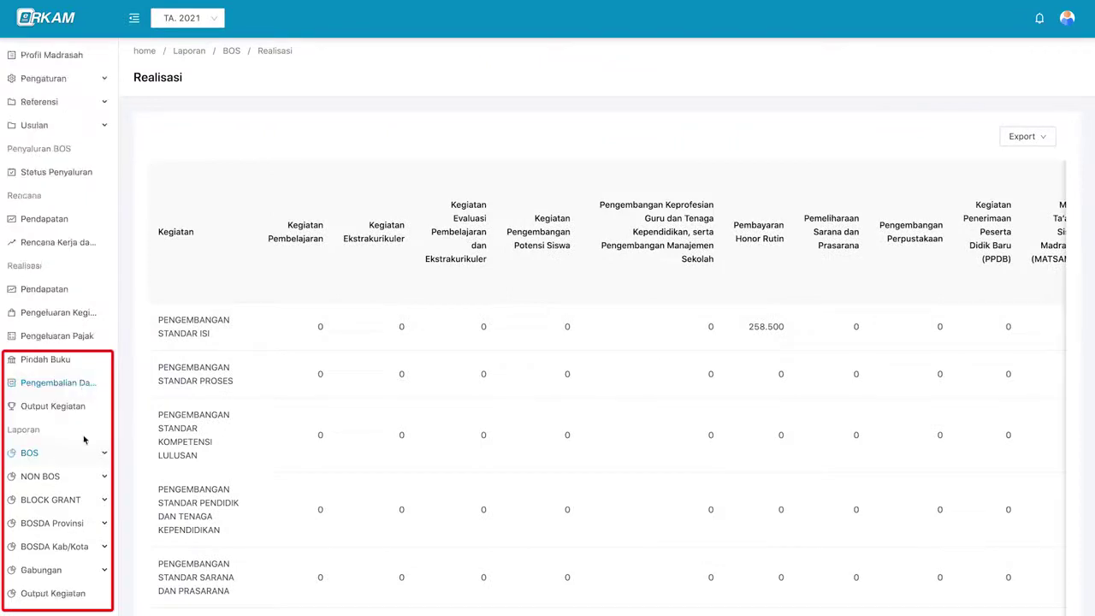
{"action": "left_click", "coordinate": [82, 485]}
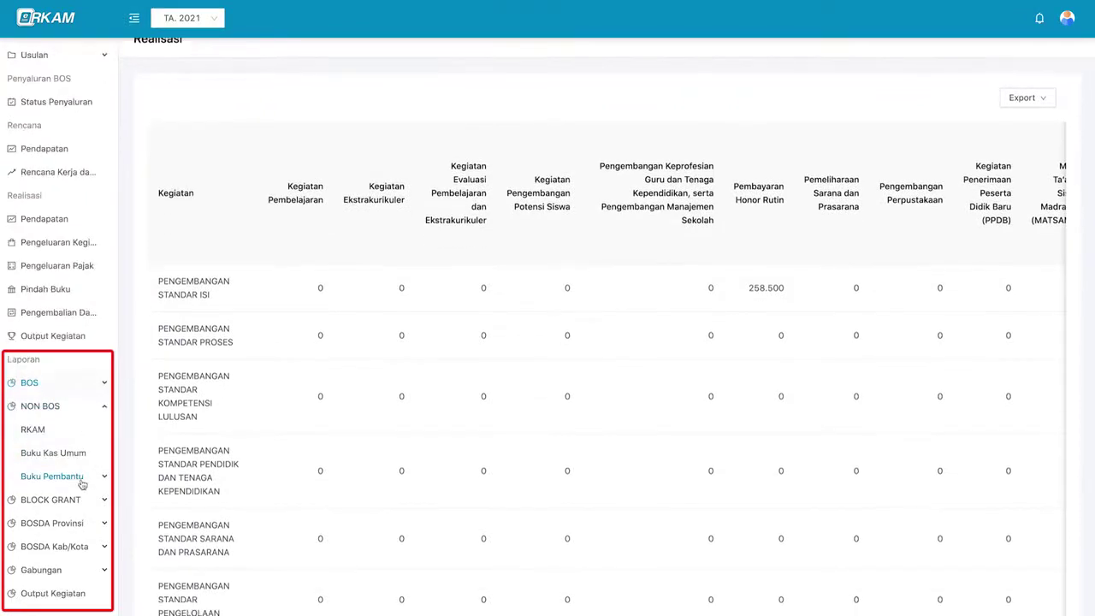
{"action": "left_click", "coordinate": [43, 434]}
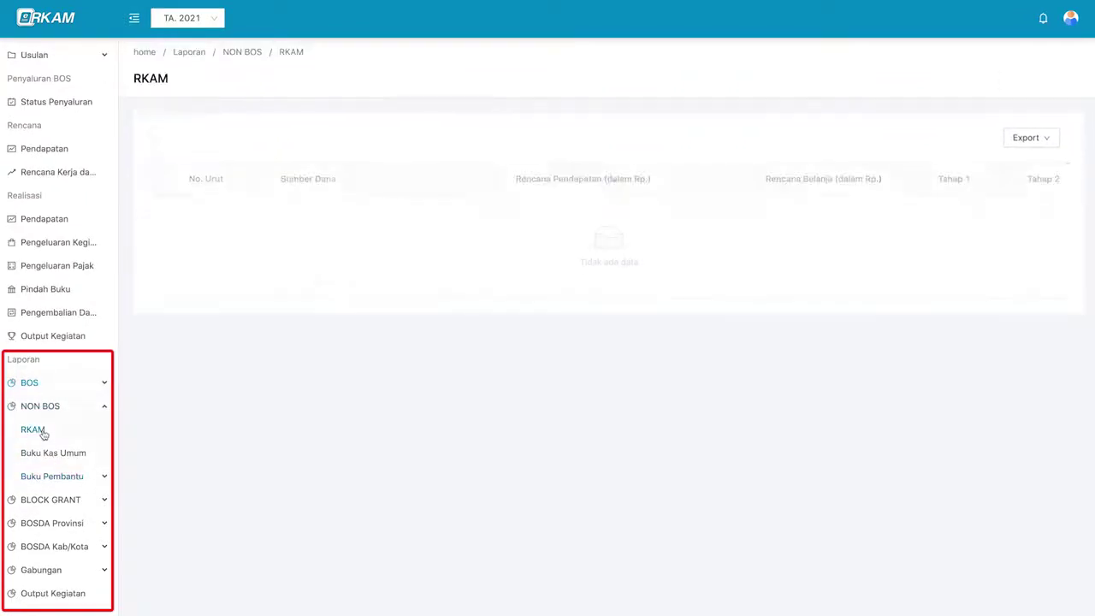
{"action": "left_click", "coordinate": [80, 456]}
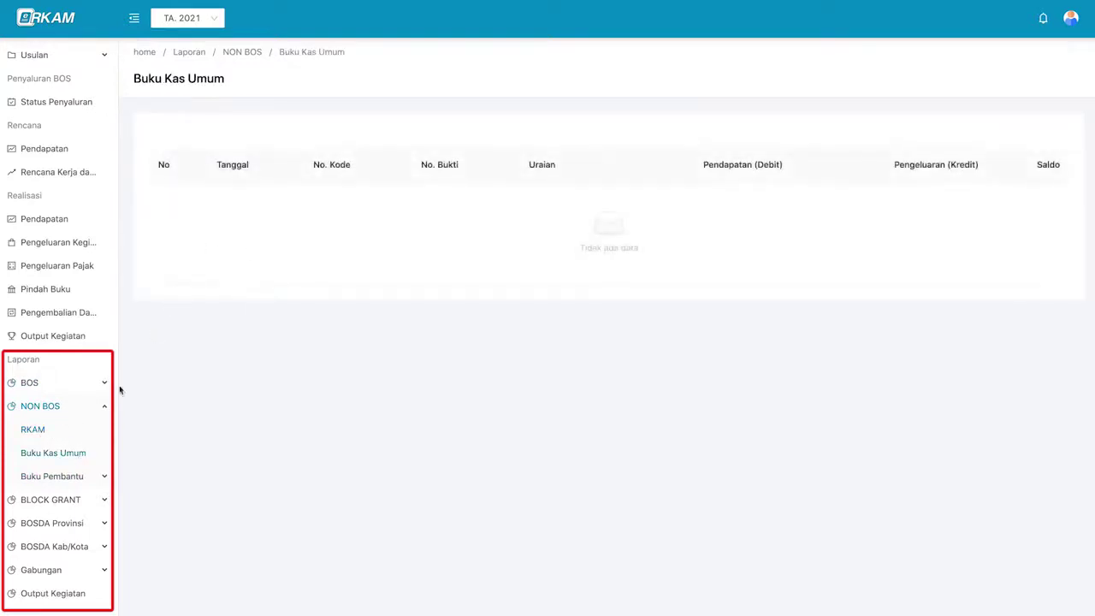
{"action": "left_click", "coordinate": [80, 431]}
{"action": "left_click", "coordinate": [78, 454]}
- Expand the NON BOS Buku Pembantu group to look over its cash and tax books, and revisit the NON BOS RKAM report
{"action": "left_click", "coordinate": [83, 477]}
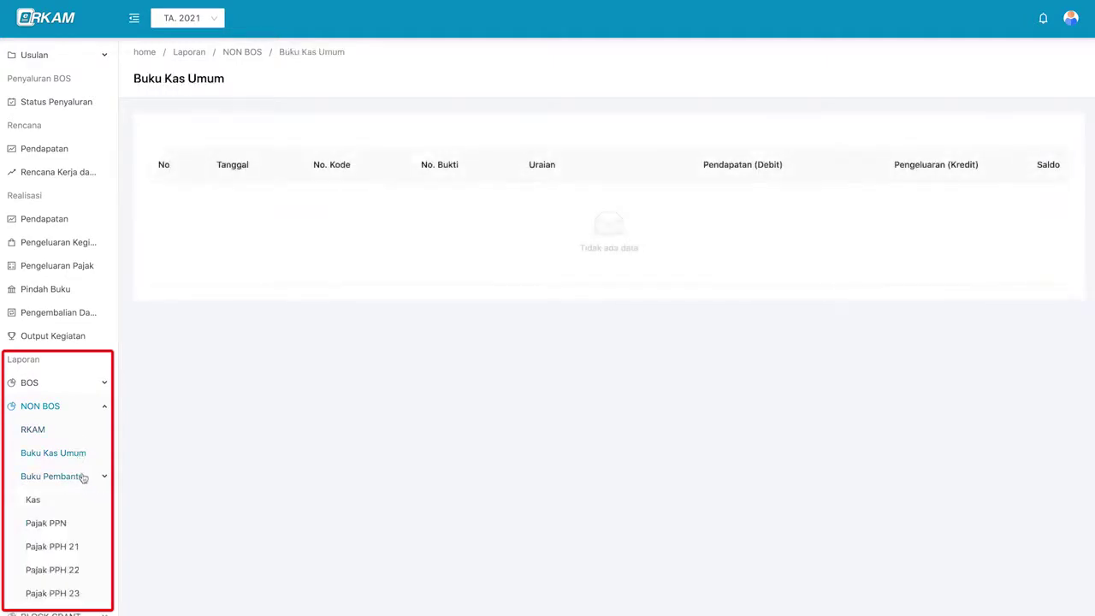
{"action": "scroll", "coordinate": [83, 477], "scroll_direction": "down", "scroll_amount": 1}
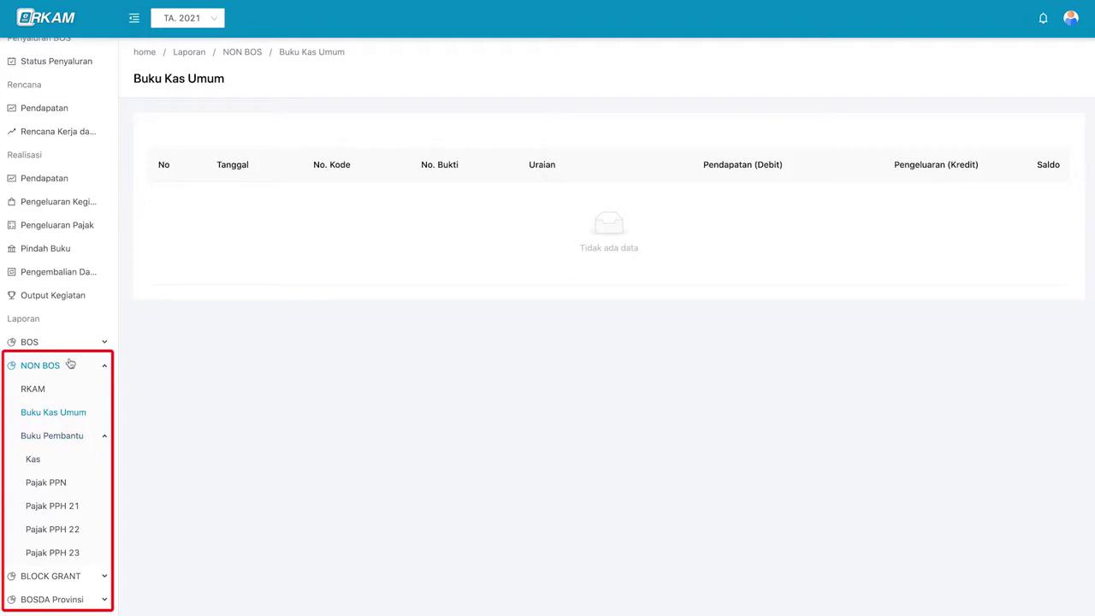
{"action": "left_click", "coordinate": [59, 457]}
{"action": "scroll", "coordinate": [59, 456], "scroll_direction": "down", "scroll_amount": 2}
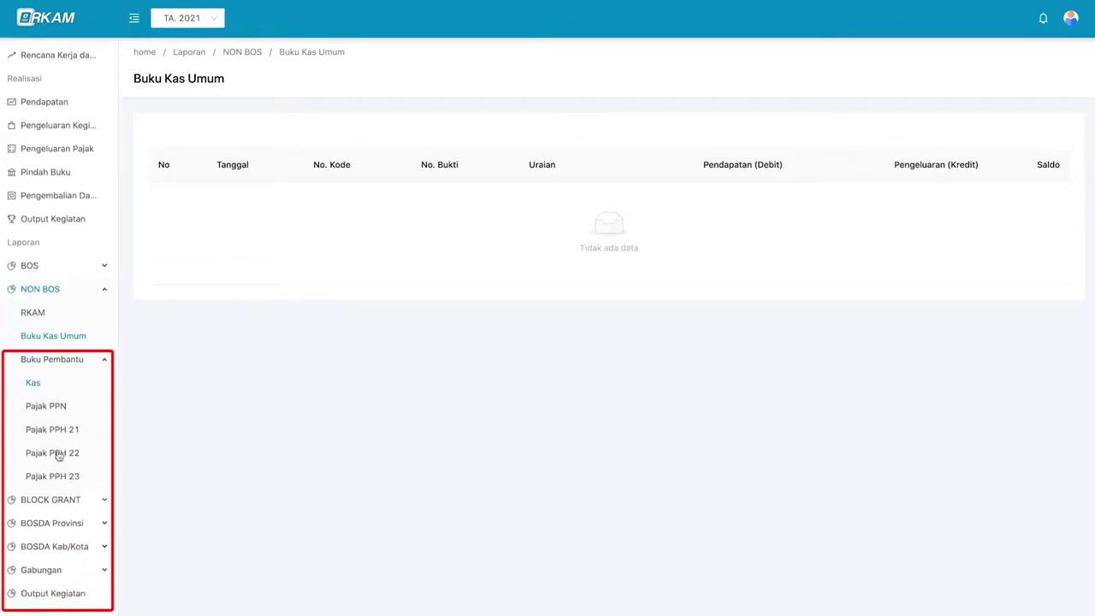
{"action": "left_click", "coordinate": [62, 315]}
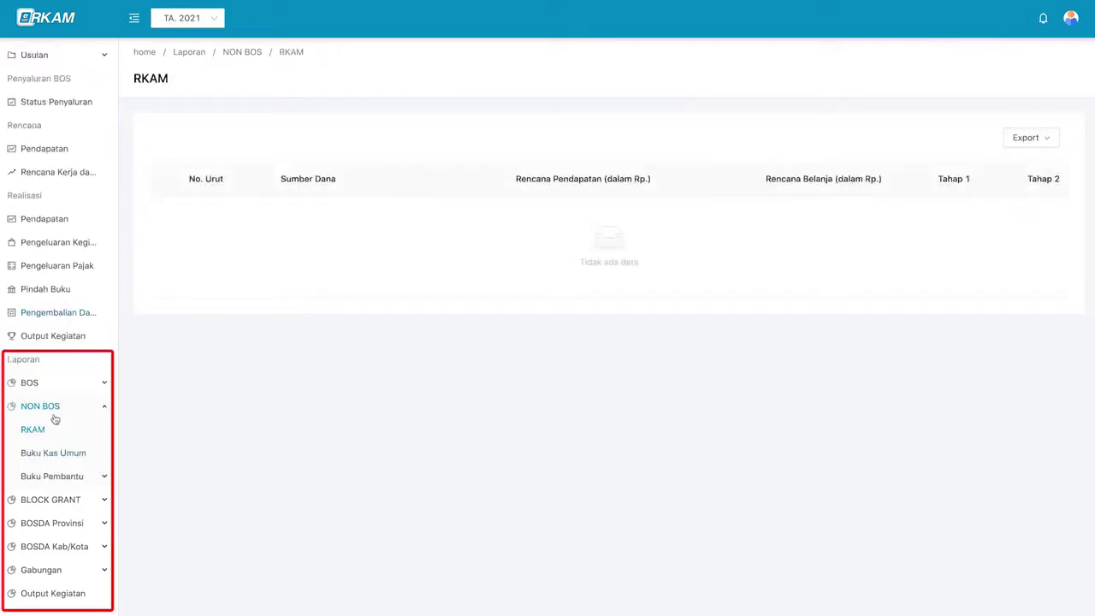
{"action": "left_click", "coordinate": [58, 456]}
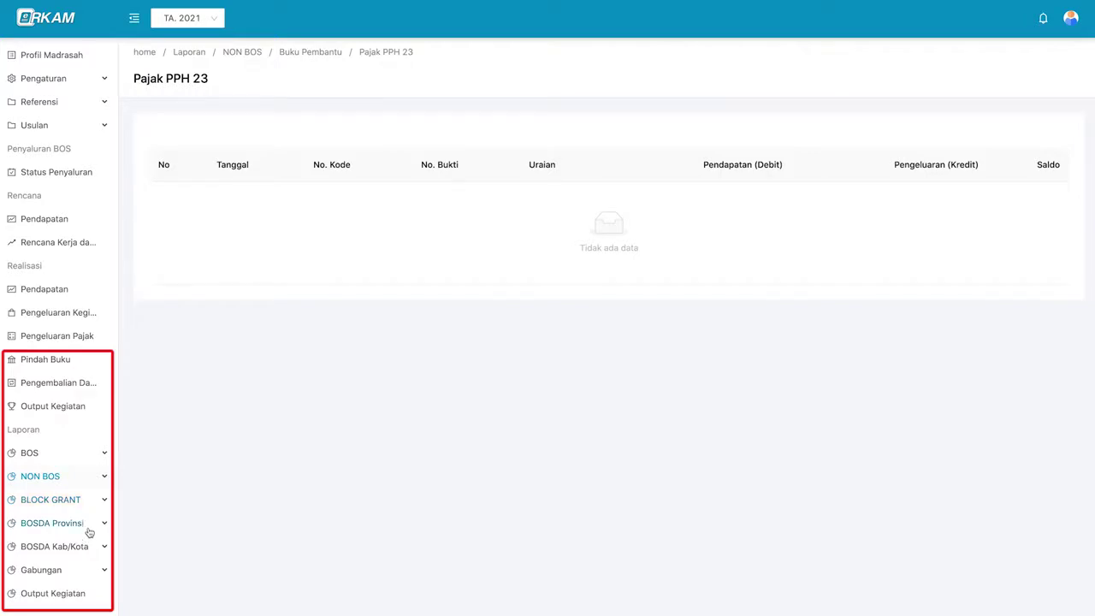
- Expand the Gabungan group and review its combined RKAM and Buku Kas Umum reports
{"action": "left_click", "coordinate": [84, 575]}
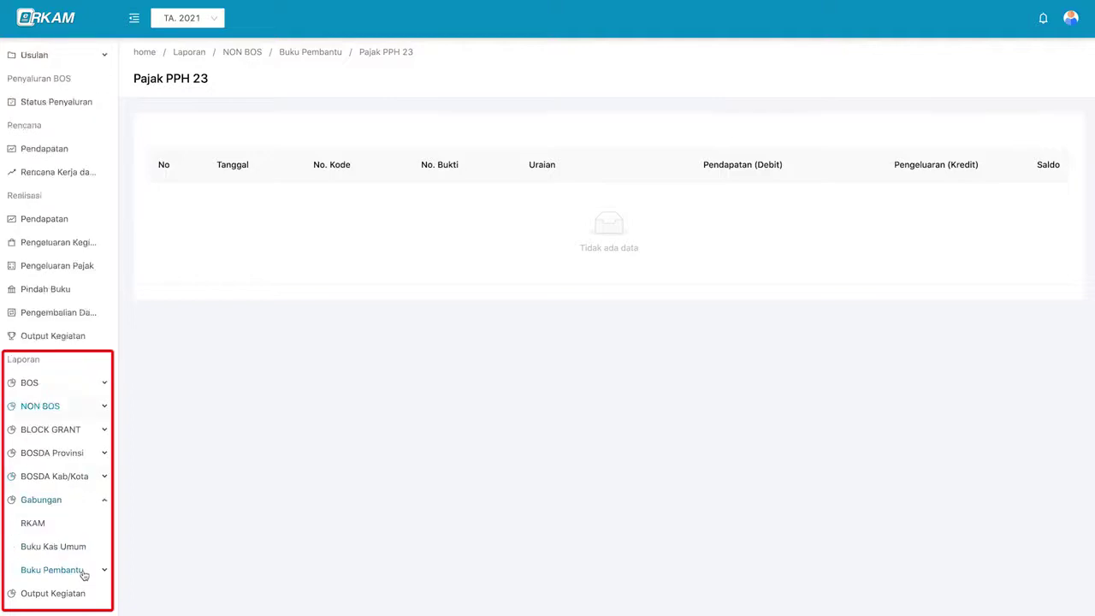
{"action": "left_click", "coordinate": [74, 522]}
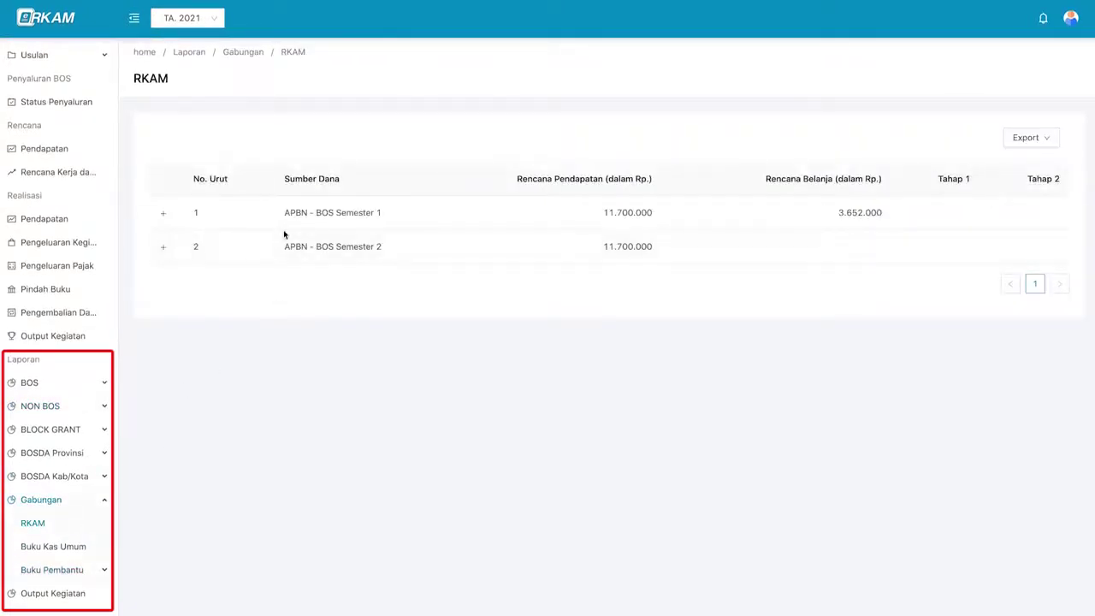
{"action": "left_click", "coordinate": [81, 552]}
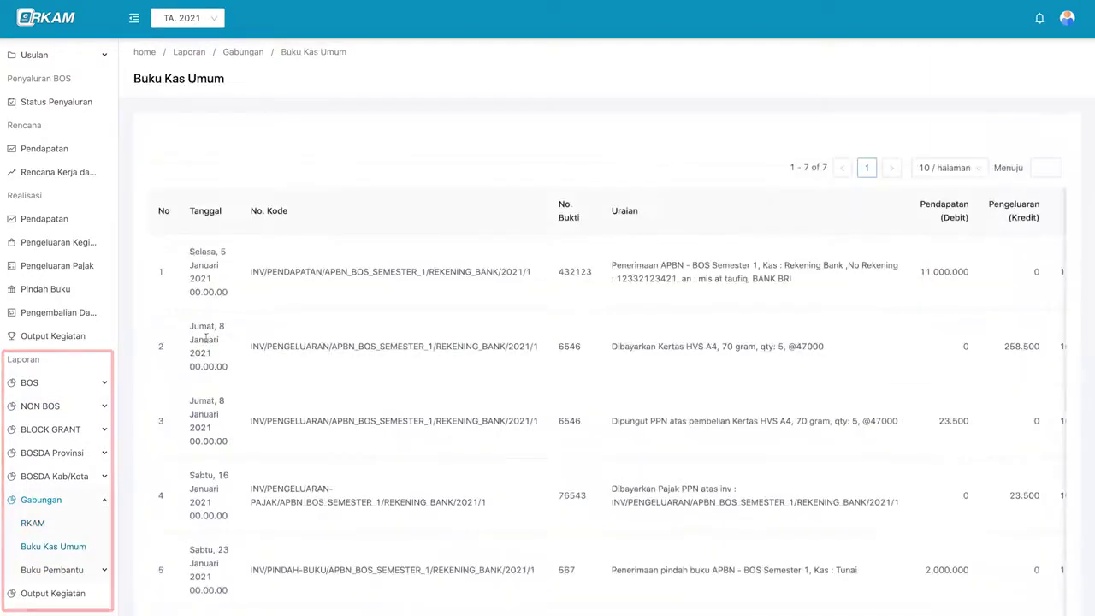
{"action": "scroll", "coordinate": [315, 412], "scroll_direction": "down", "scroll_amount": 5}
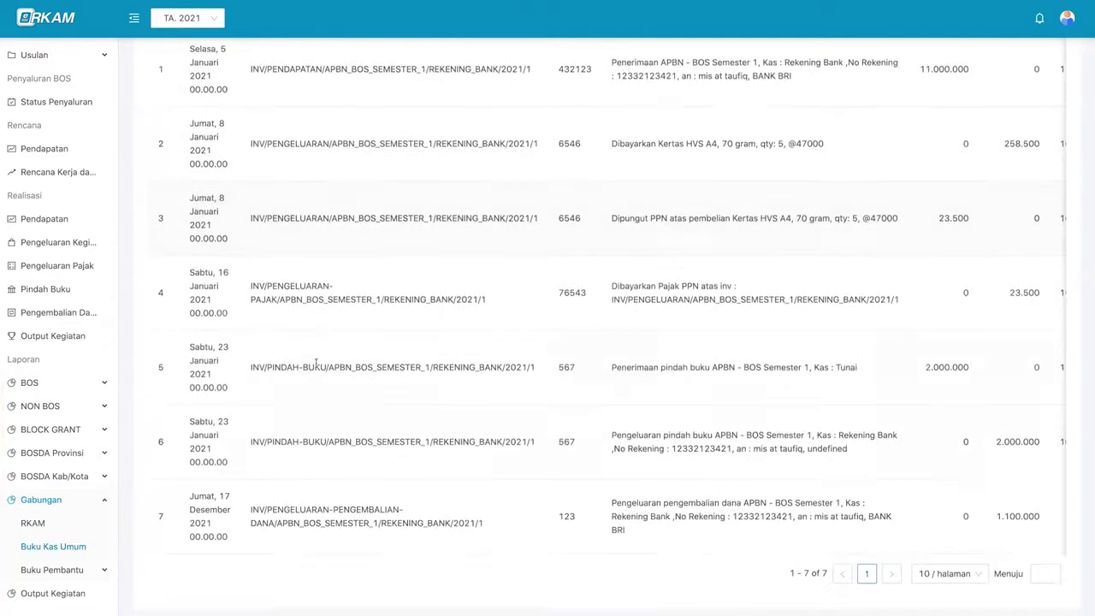
- Examine the transaction rows and debit and credit columns of the combined Buku Kas Umum report
{"action": "scroll", "coordinate": [438, 366], "scroll_direction": "right", "scroll_amount": 3}
{"action": "scroll", "coordinate": [359, 376], "scroll_direction": "left", "scroll_amount": 3}
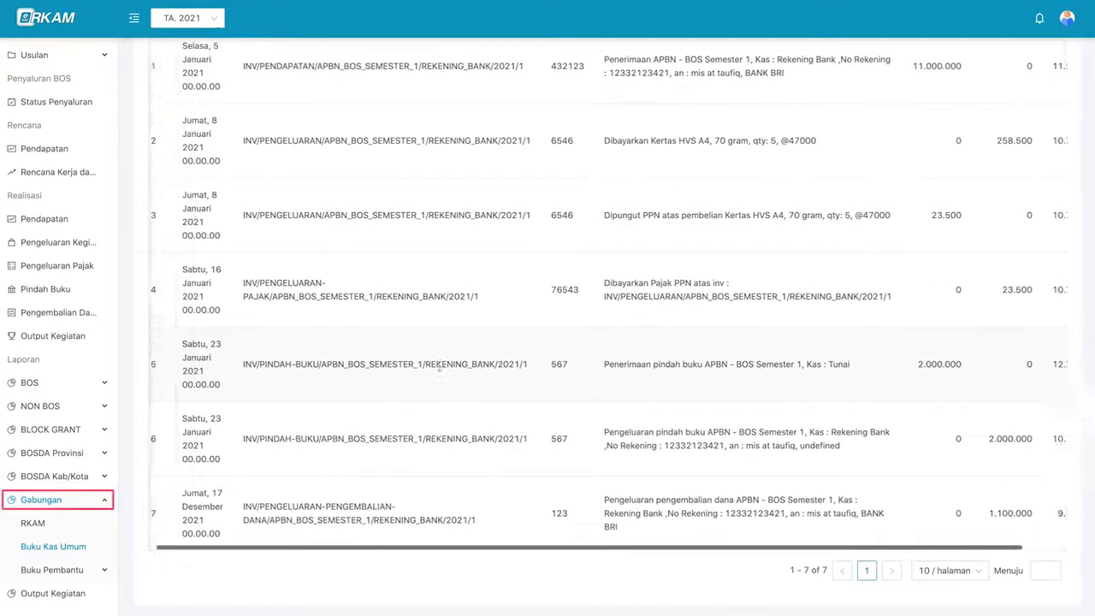
{"action": "scroll", "coordinate": [280, 385], "scroll_direction": "up", "scroll_amount": 2}
{"action": "scroll", "coordinate": [281, 386], "scroll_direction": "up", "scroll_amount": 3}
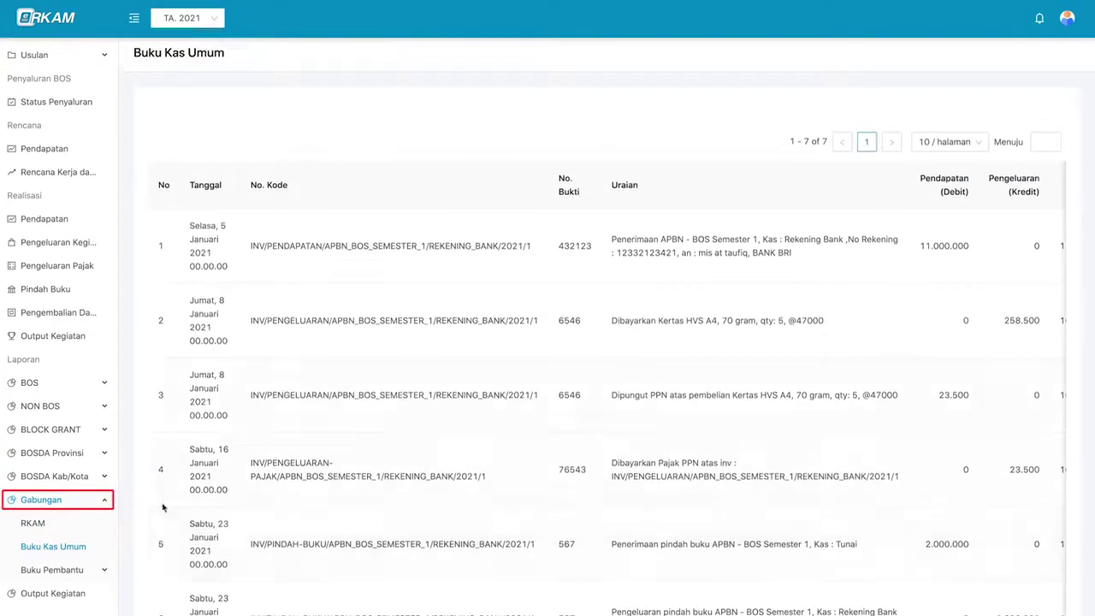
- Expand the Gabungan Buku Pembantu group, open its Kas book, and look over the Sumber Dana choices and transaction rows
{"action": "left_click", "coordinate": [85, 575]}
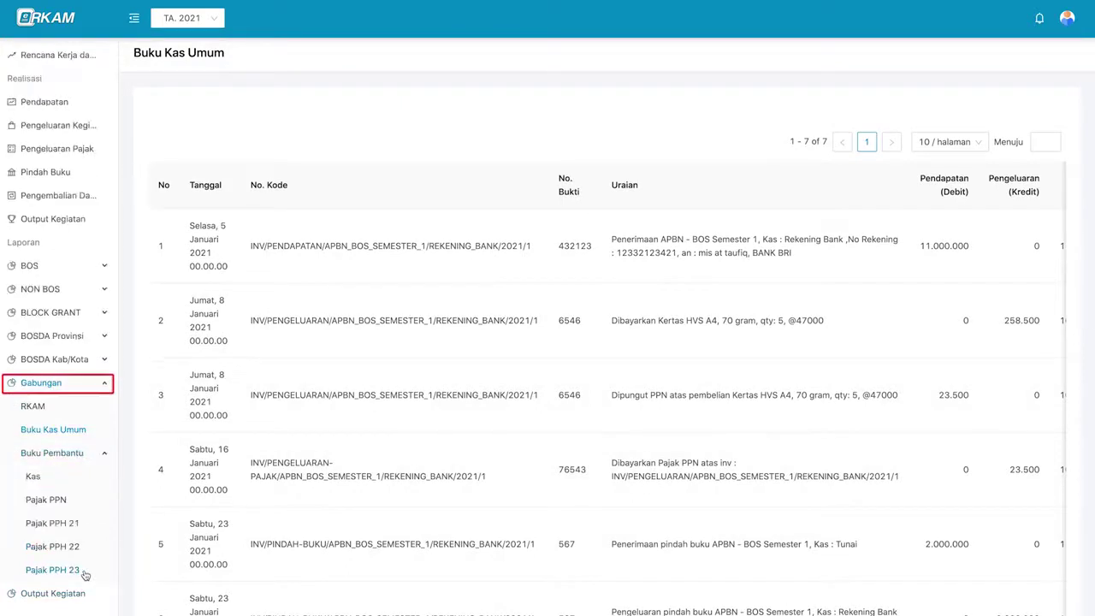
{"action": "left_click", "coordinate": [75, 483]}
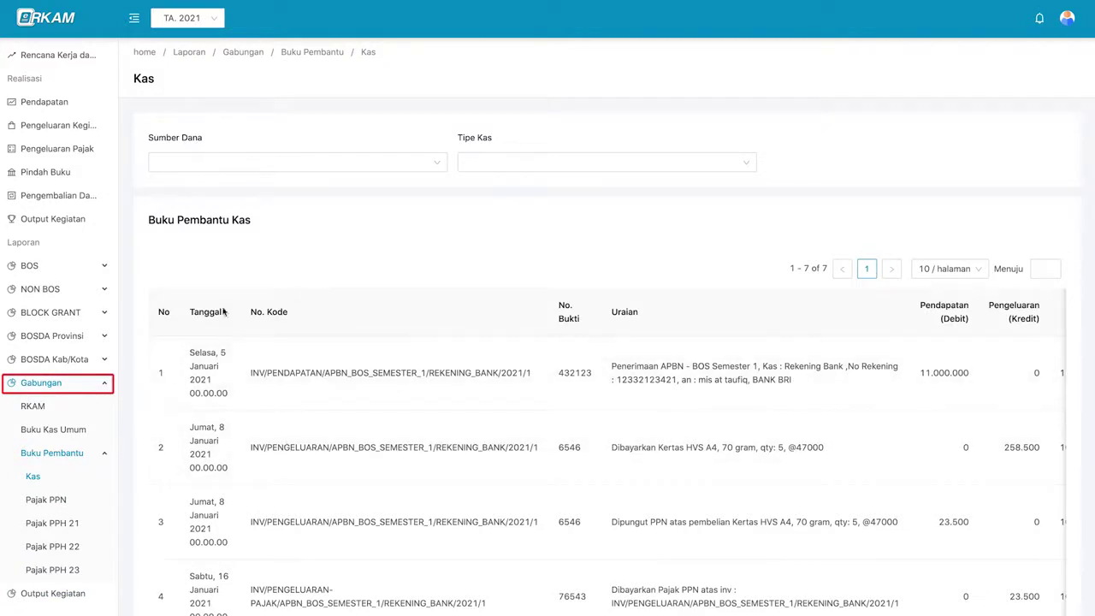
{"action": "left_click", "coordinate": [291, 165]}
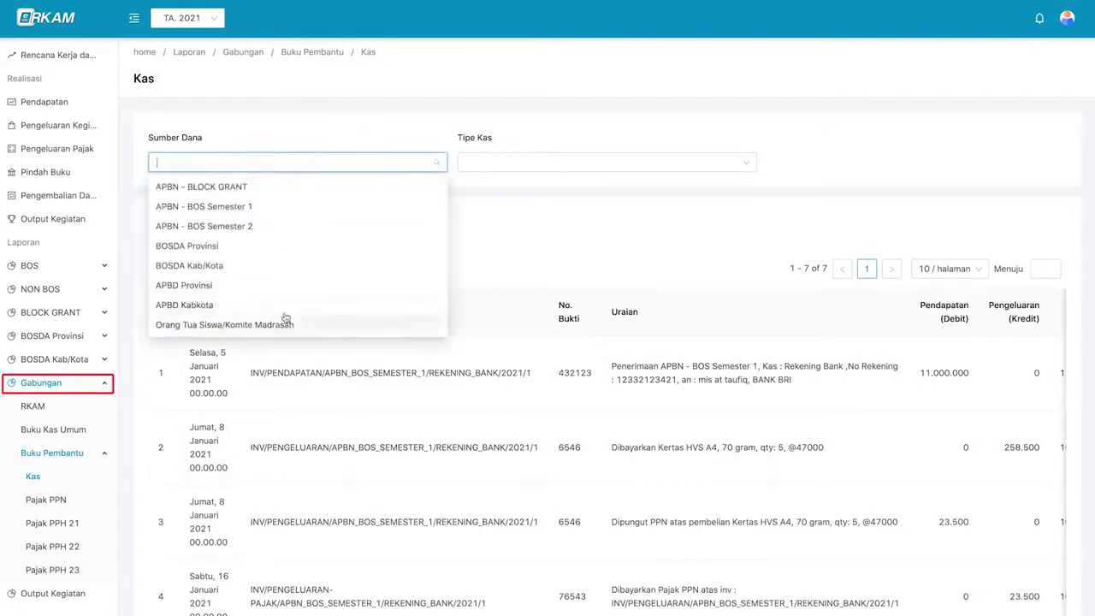
{"action": "left_click", "coordinate": [297, 405]}
{"action": "scroll", "coordinate": [299, 405], "scroll_direction": "down", "scroll_amount": 4}
{"action": "scroll", "coordinate": [298, 409], "scroll_direction": "up", "scroll_amount": 2}
{"action": "scroll", "coordinate": [295, 385], "scroll_direction": "up", "scroll_amount": 2}
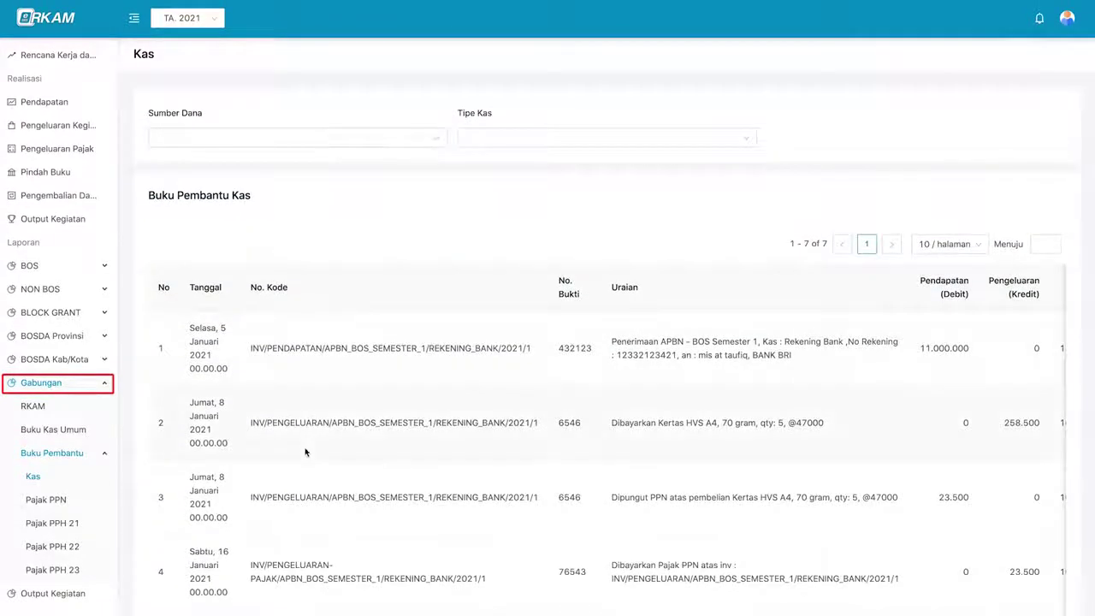
- Filter the combined Kas book and examine its transactions across to the Saldo column
{"action": "scroll", "coordinate": [305, 447], "scroll_direction": "down", "scroll_amount": 4}
{"action": "scroll", "coordinate": [353, 398], "scroll_direction": "down", "scroll_amount": 2}
{"action": "scroll", "coordinate": [354, 399], "scroll_direction": "up", "scroll_amount": 5}
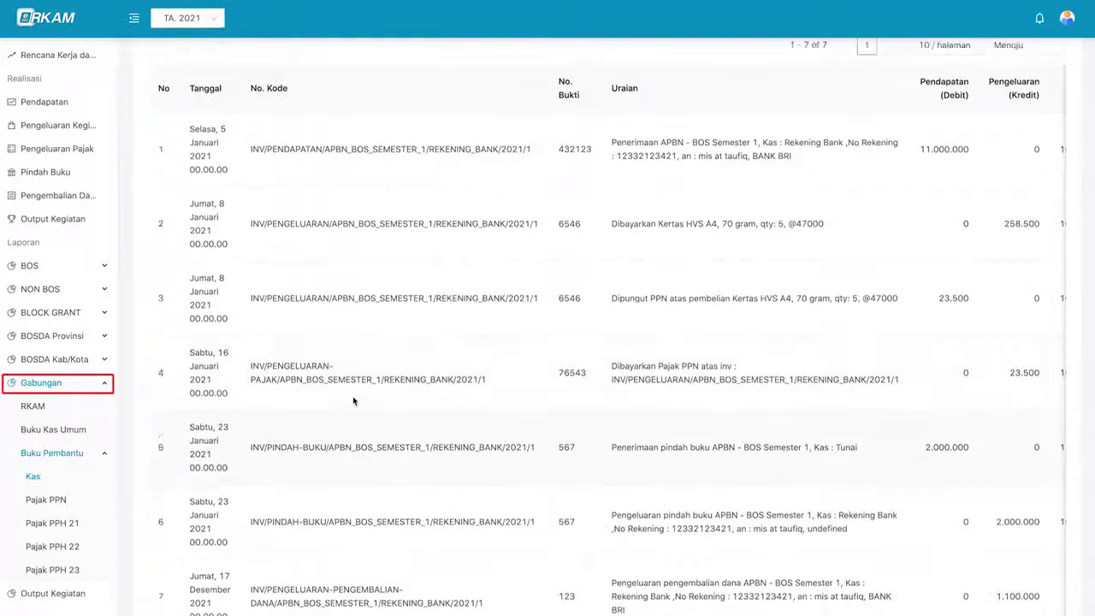
{"action": "left_click", "coordinate": [337, 171]}
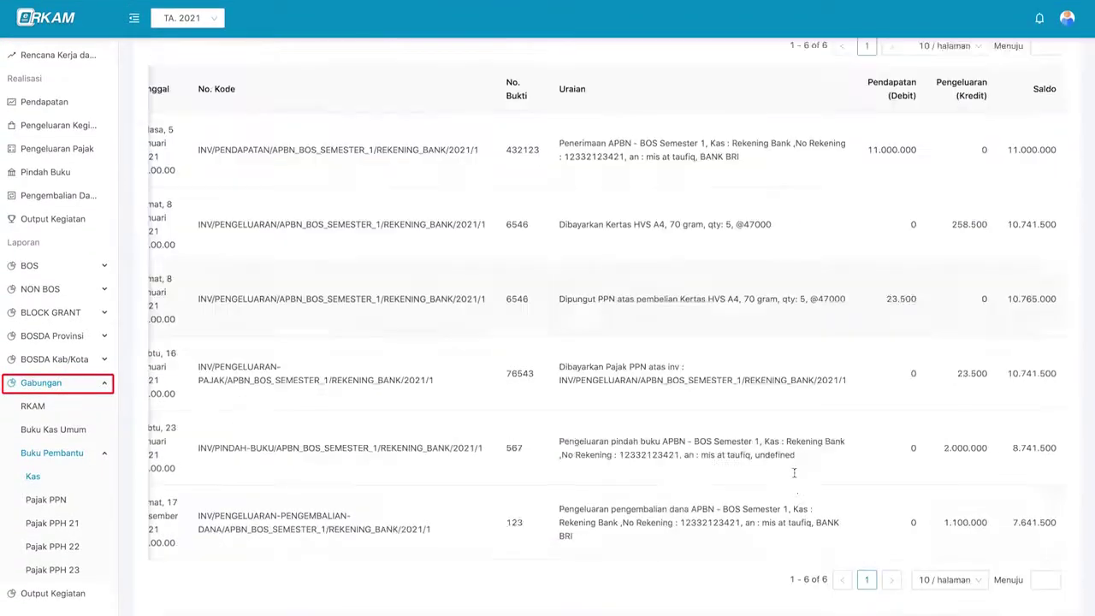
{"action": "scroll", "coordinate": [794, 473], "scroll_direction": "down", "scroll_amount": 1}
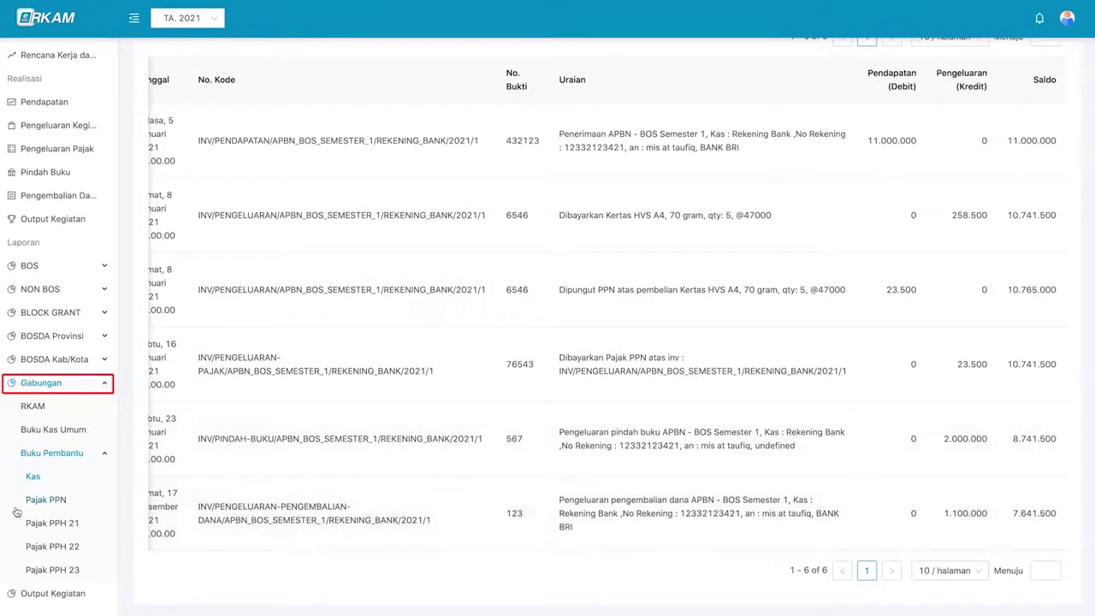
- View the combined Pajak PPN book with its Sumber Dana choices, and open the Pajak PPH 23 book
{"action": "left_click", "coordinate": [47, 502]}
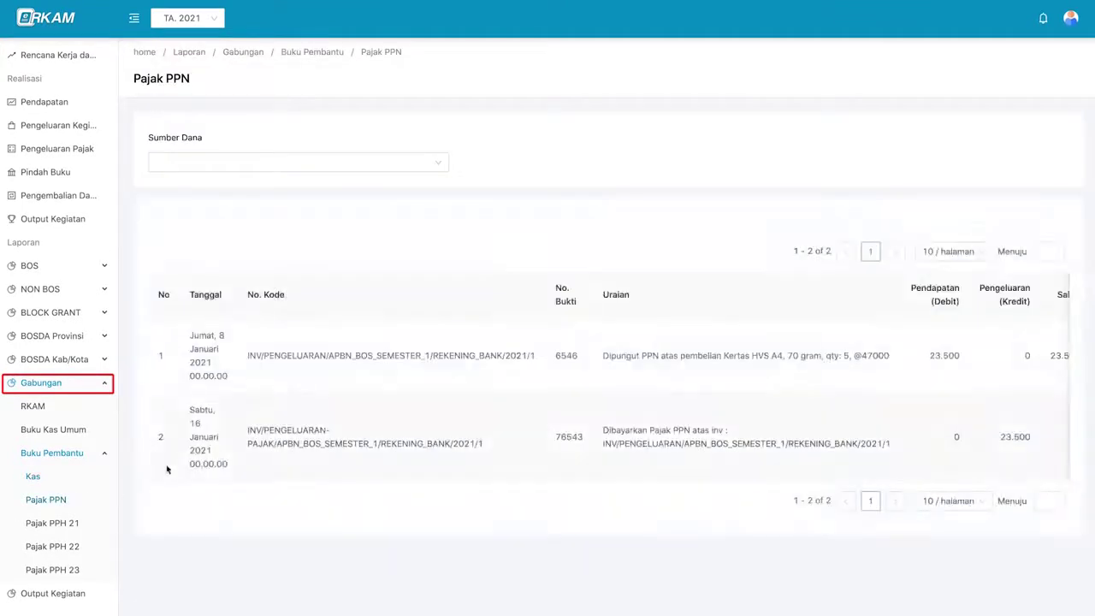
{"action": "left_click", "coordinate": [302, 161]}
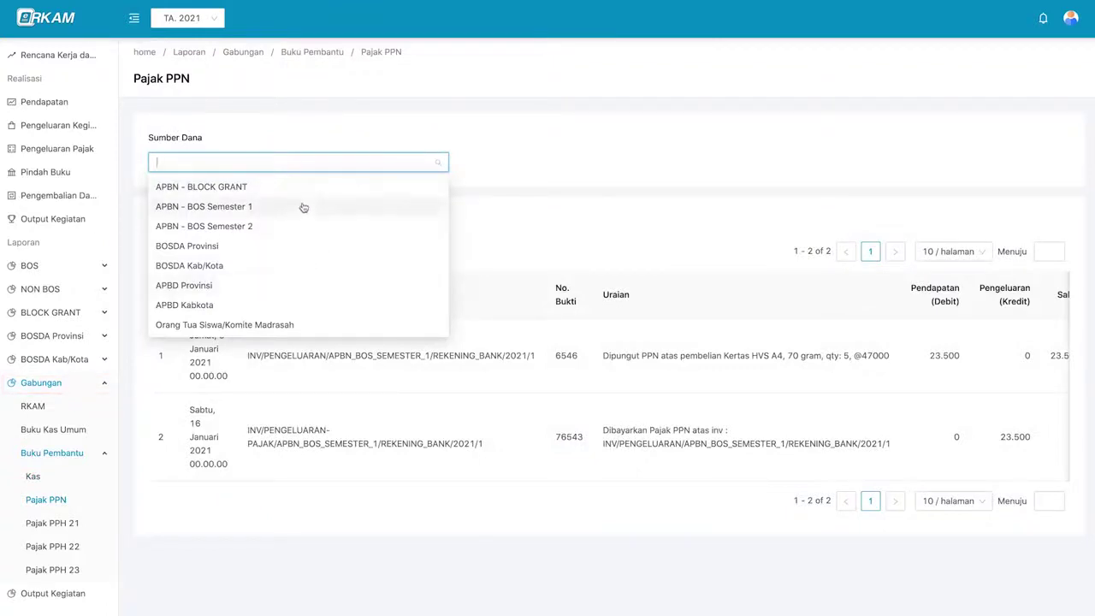
{"action": "left_click", "coordinate": [52, 569]}
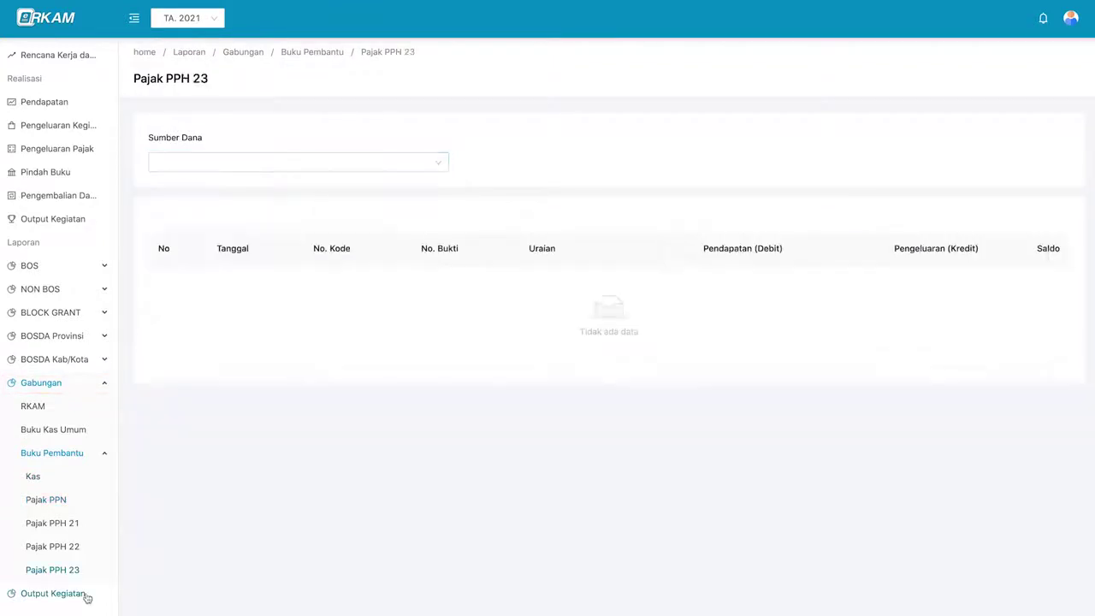
- Open the Output Kegiatan report under Laporan and inspect the PENGEMBANGAN STANDAR ISI row
{"action": "left_click", "coordinate": [85, 595]}
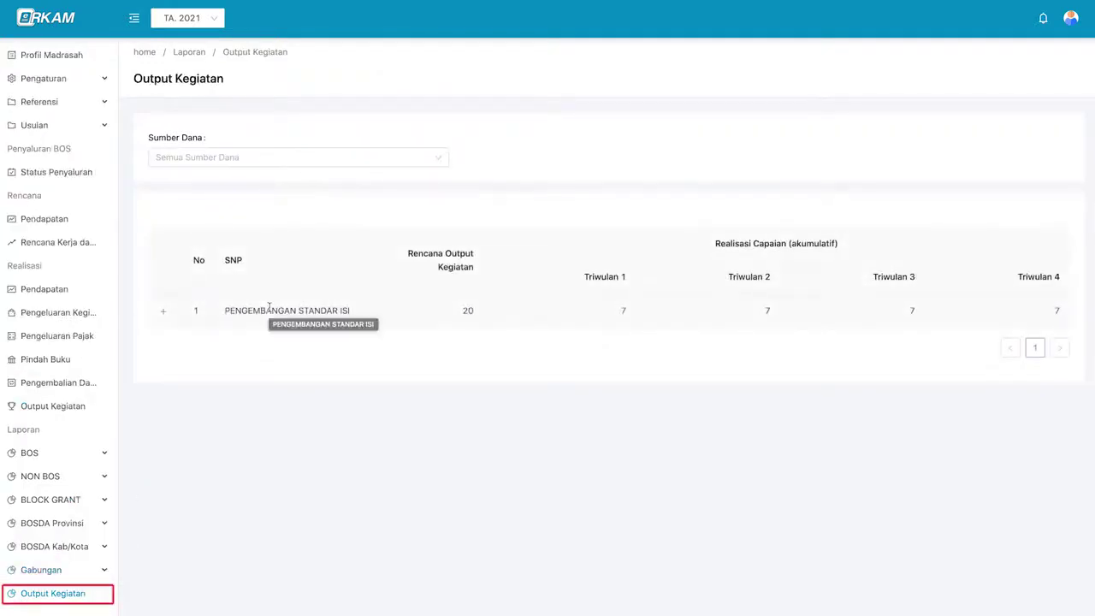
{"action": "left_click", "coordinate": [269, 308]}
{"action": "left_click", "coordinate": [269, 325]}
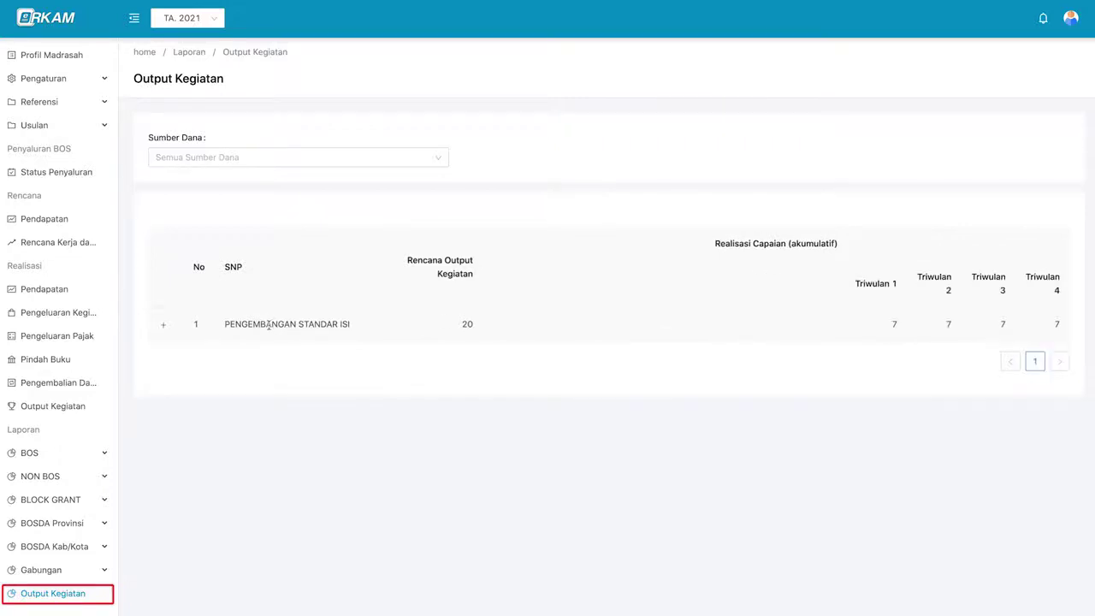